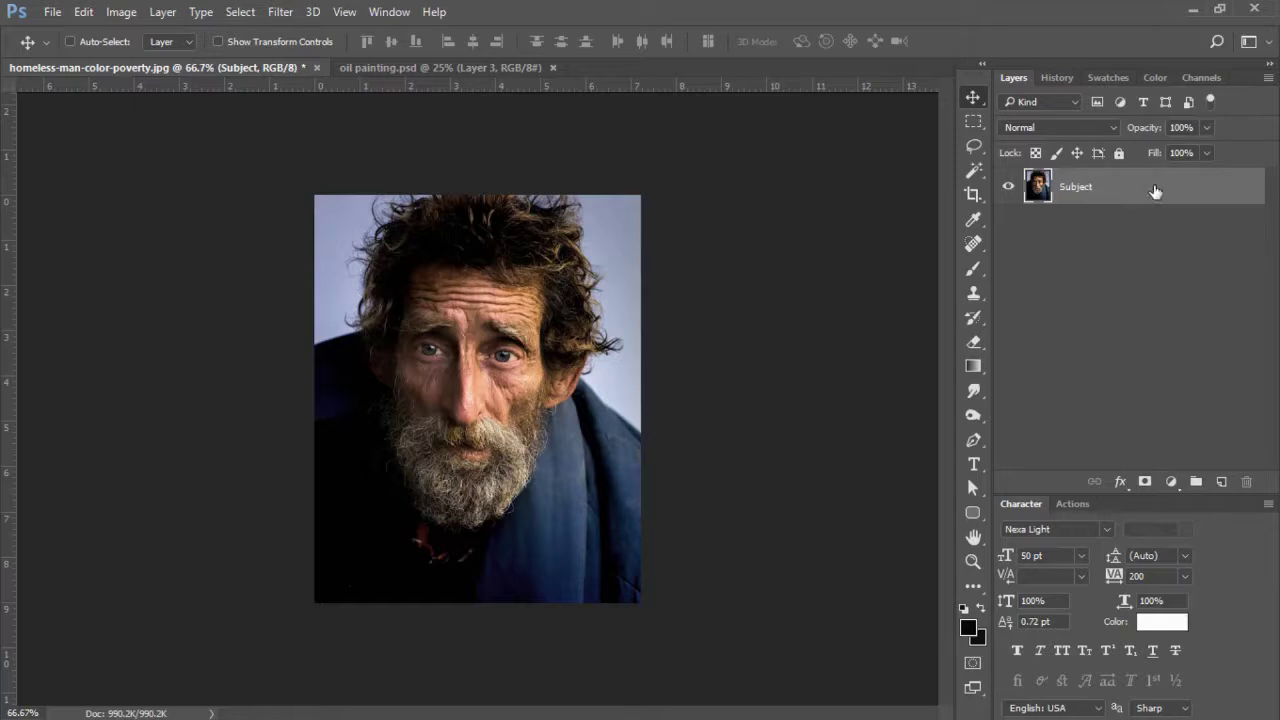
# Duplicate the Subject layer and apply Oil Paint to the copy: Stylization 2.1, Cleanliness 1.6, Scale 4.2, Bristle Detail 1.4, Angle 29, Shine 2.1
pyautogui.hotkey('ctrl', 'j')
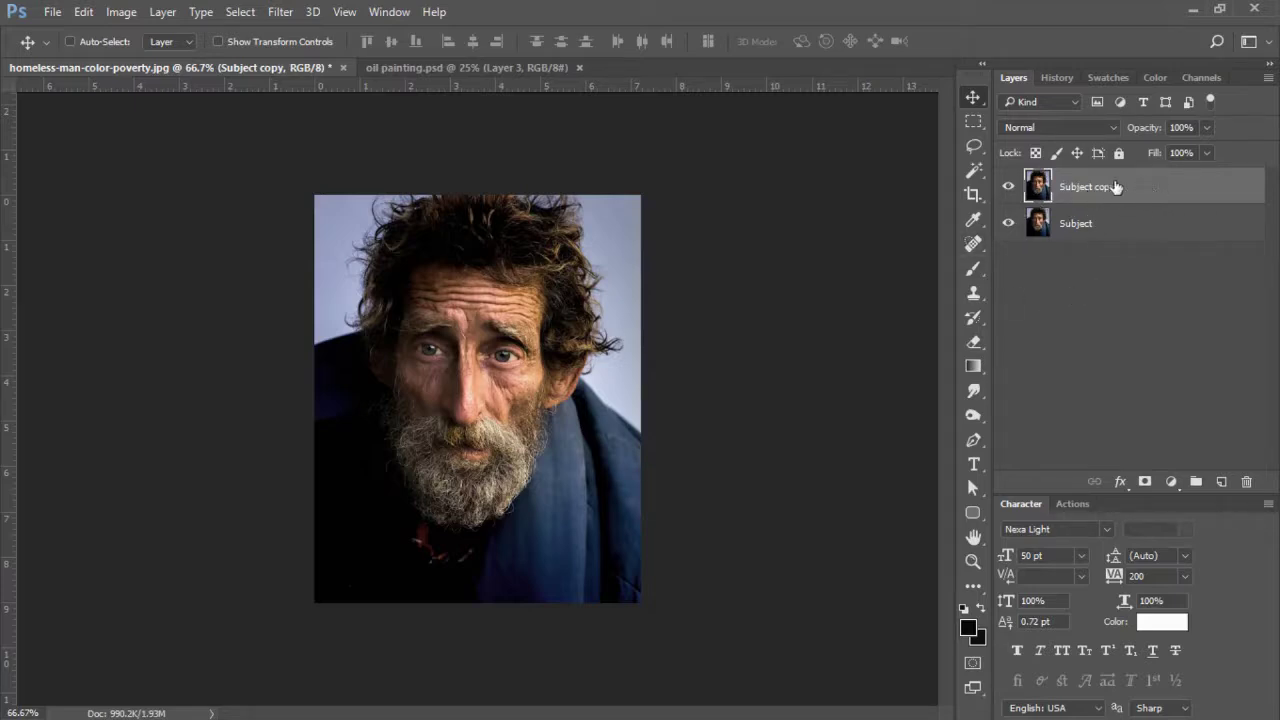
pyautogui.click(281, 12)
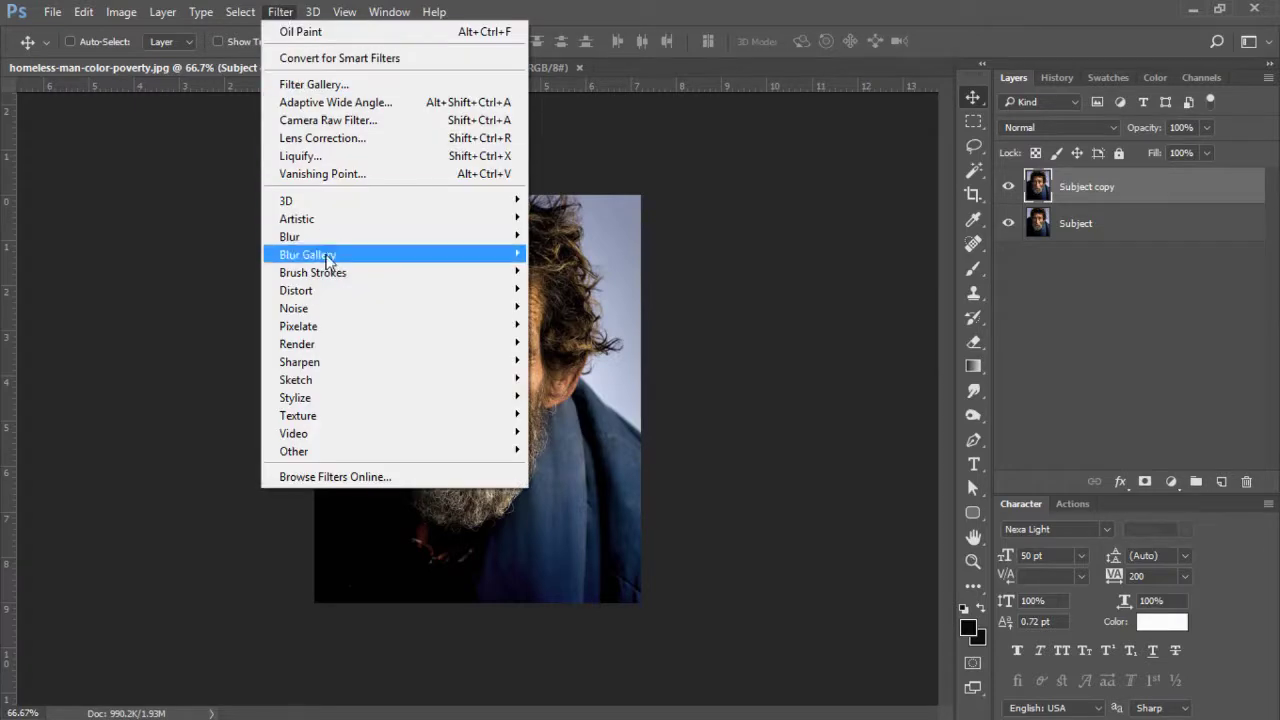
pyautogui.moveTo(347, 405)
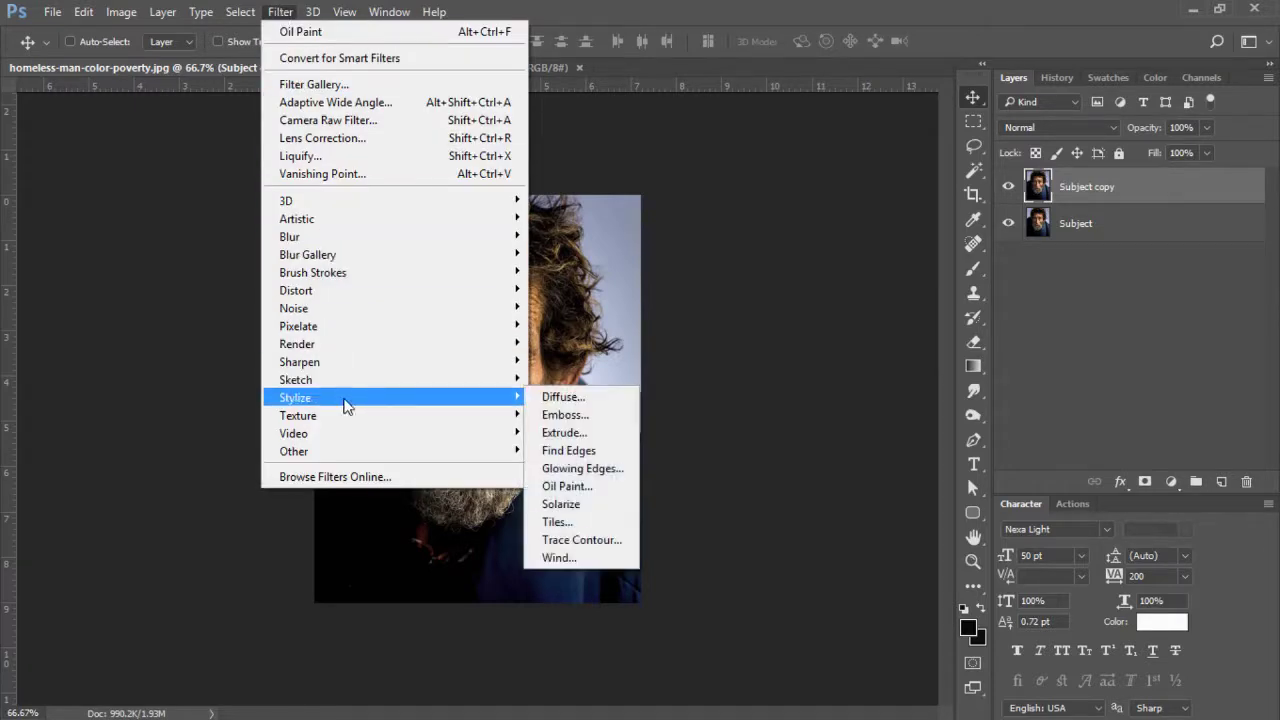
pyautogui.click(590, 486)
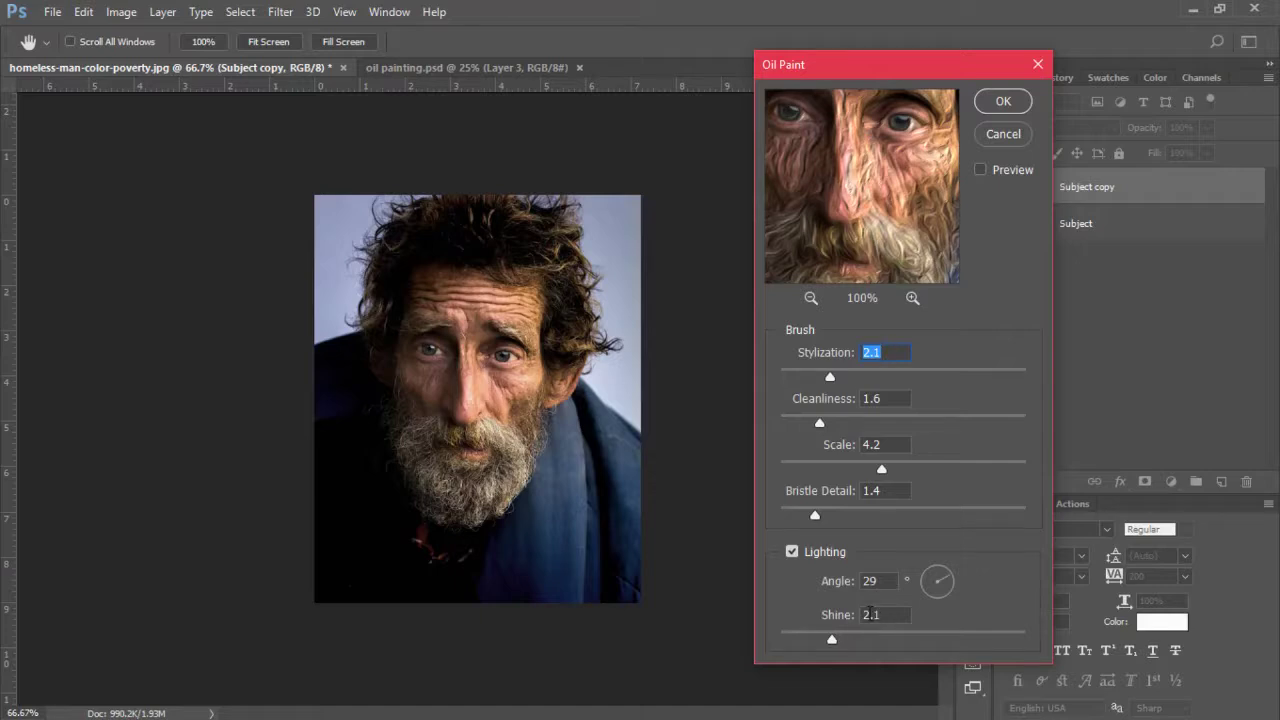
pyautogui.click(1012, 103)
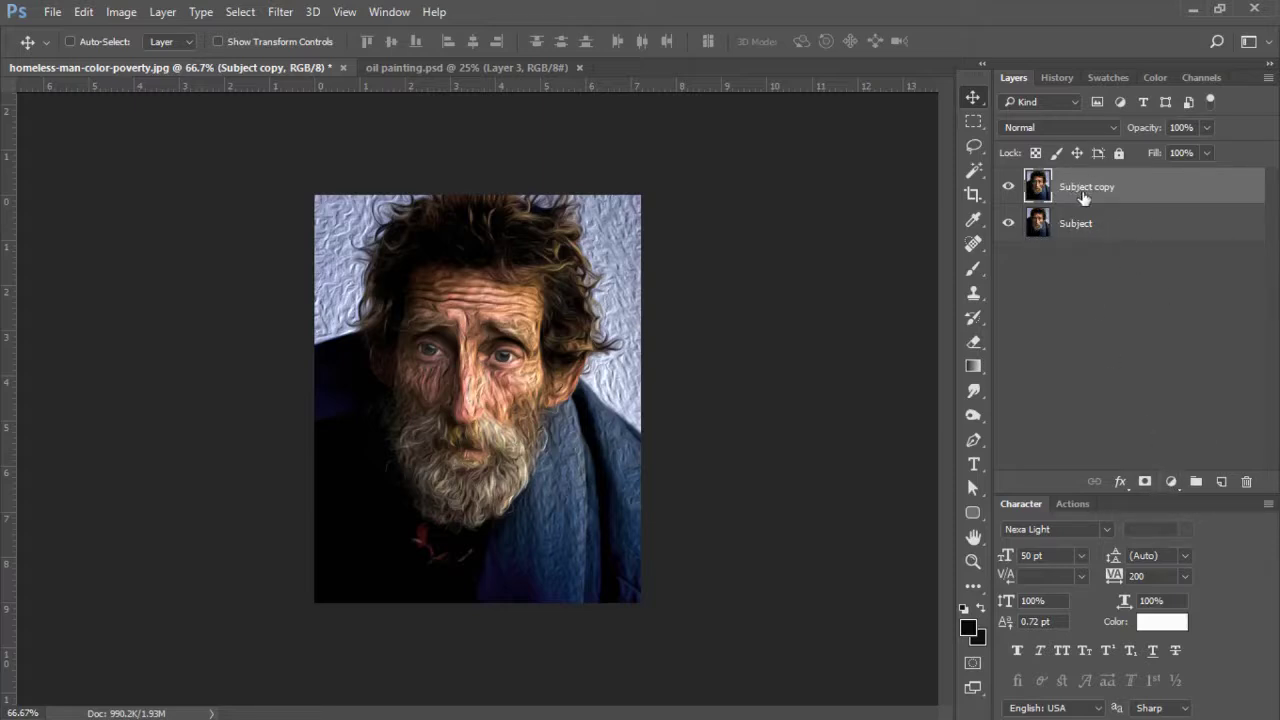
# Add a layer mask to Subject copy and paint black over both eyes with a 9 px brush to hide the oil effect
pyautogui.click(1145, 482)
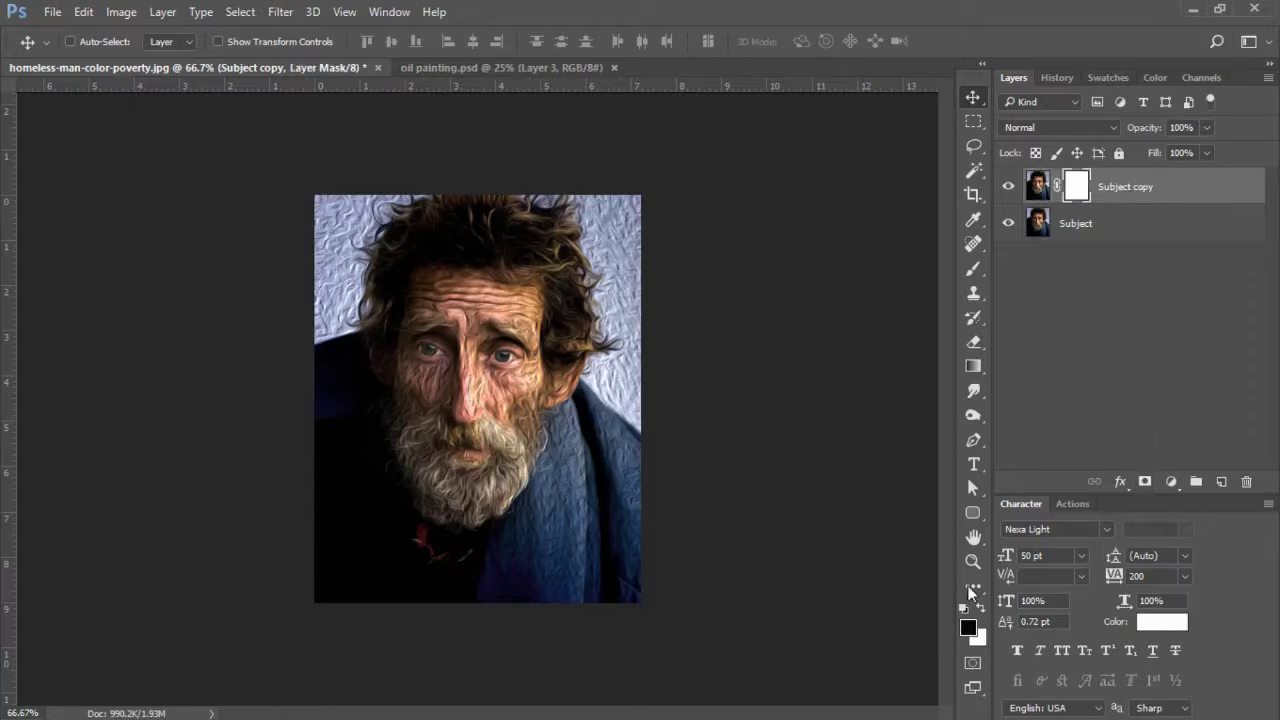
pyautogui.click(972, 563)
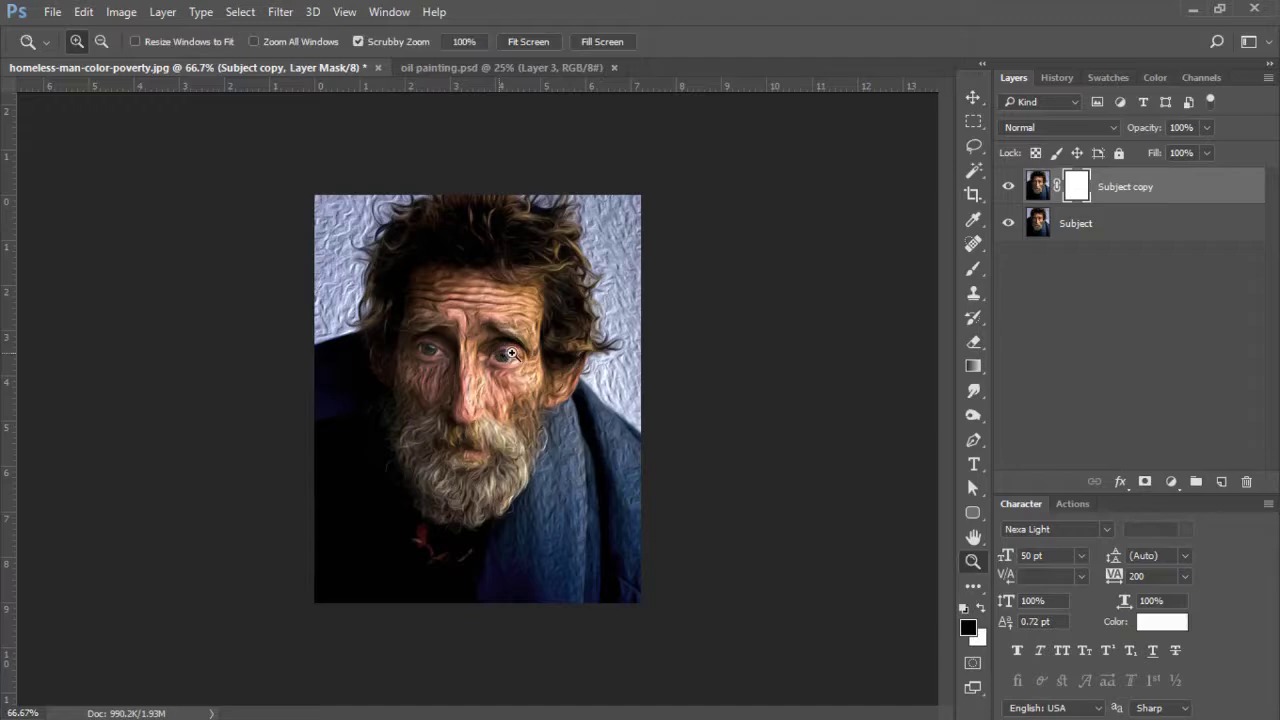
pyautogui.moveTo(507, 354); pyautogui.dragTo(612, 334)
pyautogui.click(972, 270)
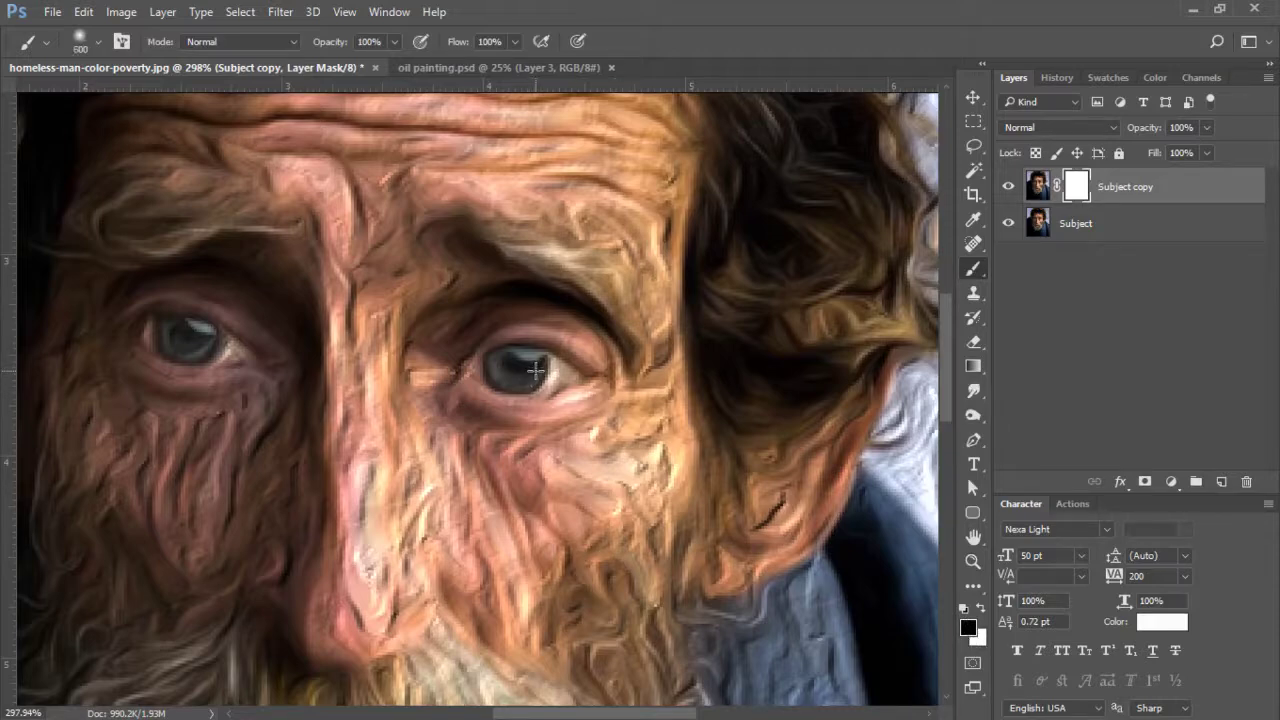
pyautogui.press('[')
pyautogui.press('[')
pyautogui.press('[')
pyautogui.press('[')
pyautogui.press('[')
pyautogui.press('[')
pyautogui.press('[')
pyautogui.press('[')
pyautogui.press('[')
pyautogui.press('[')
pyautogui.press('[')
pyautogui.press('[')
pyautogui.press('[')
pyautogui.press('[')
pyautogui.press('[')
pyautogui.press('[')
pyautogui.moveTo(566, 375)
pyautogui.mouseDown()
pyautogui.moveTo(495, 376)
pyautogui.moveTo(562, 382)
pyautogui.moveTo(513, 364)
pyautogui.mouseUp()
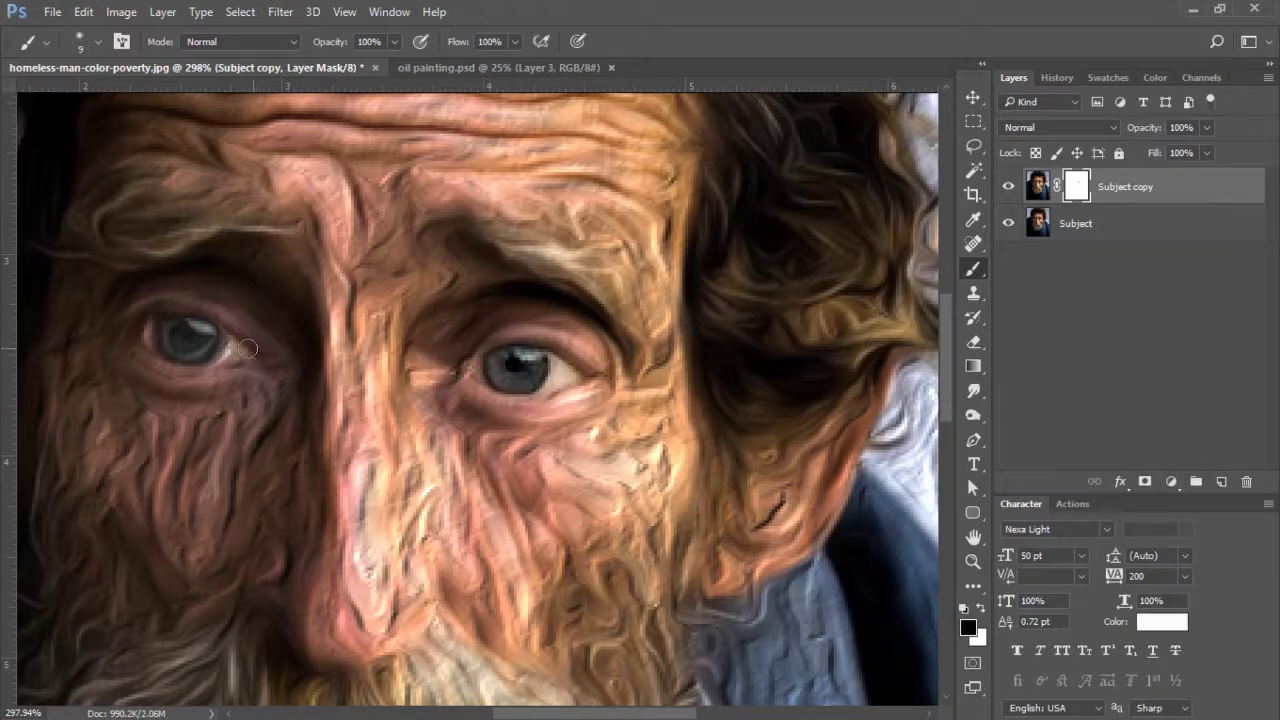
pyautogui.moveTo(298, 352); pyautogui.dragTo(507, 378)
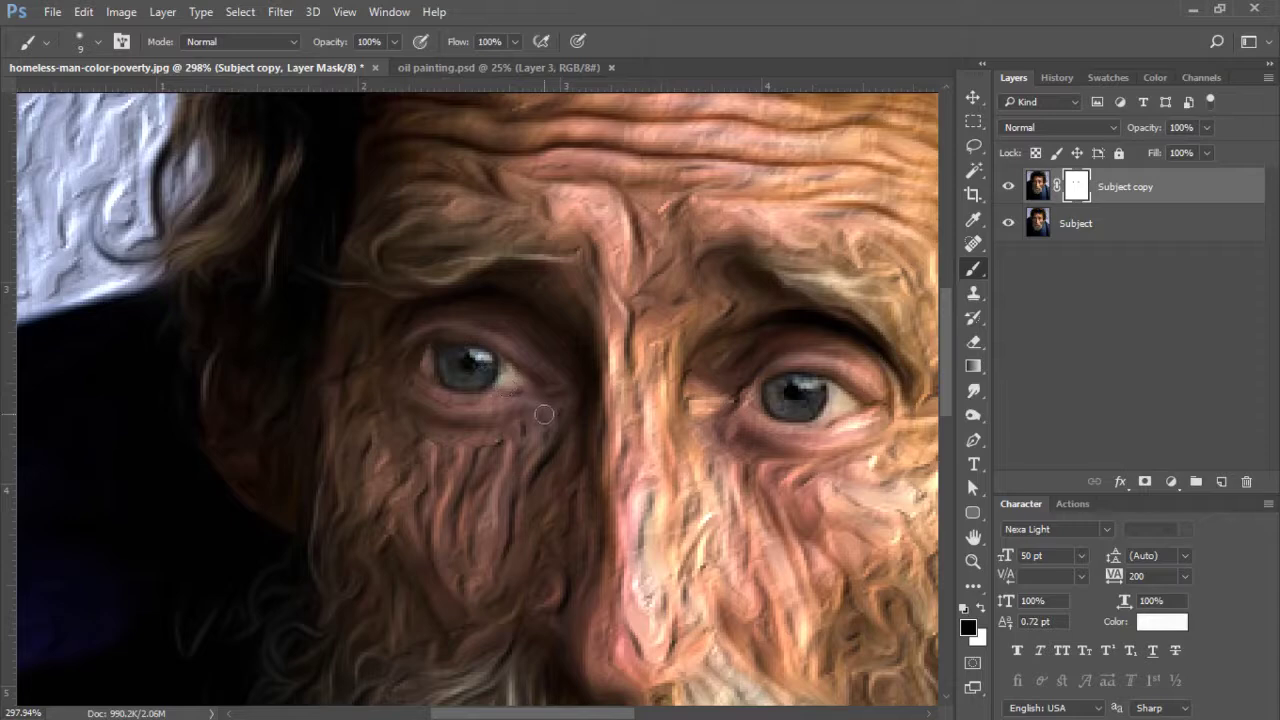
# Mask the oil texture out of the background beside the man's right-hand hair and shoulder with a 90 px black brush
pyautogui.hotkey('ctrl', '-')
pyautogui.hotkey('ctrl', '-')
pyautogui.hotkey('ctrl', '-')
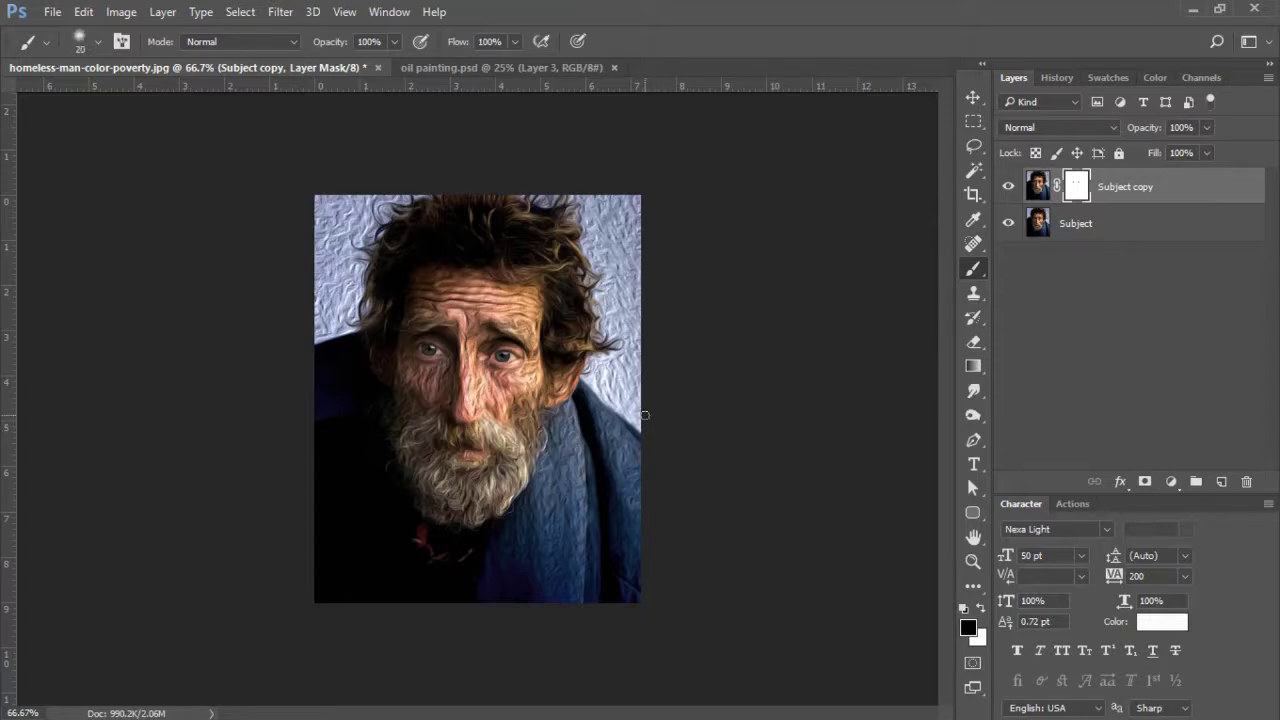
pyautogui.press(']')
pyautogui.press(']')
pyautogui.press(']')
pyautogui.press(']')
pyautogui.press(']')
pyautogui.press(']')
pyautogui.press(']')
pyautogui.press(']')
pyautogui.hotkey('ctrl', '1')
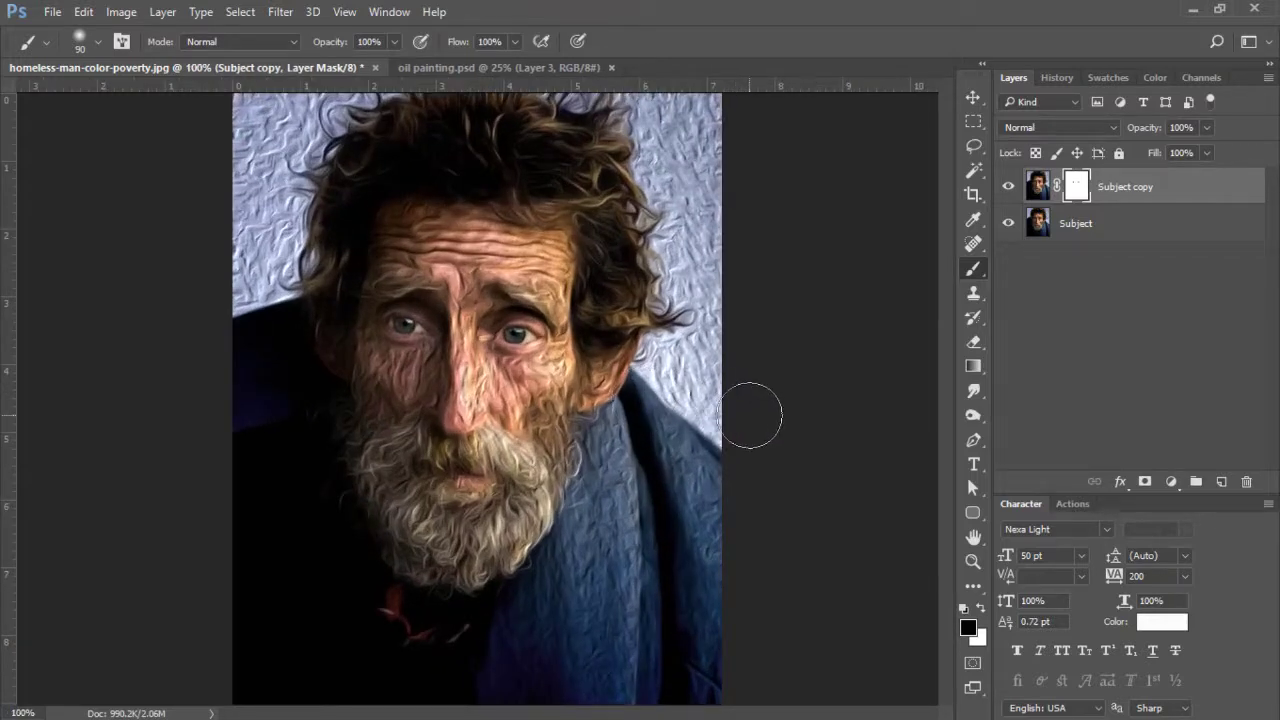
pyautogui.moveTo(700, 387)
pyautogui.mouseDown()
pyautogui.moveTo(723, 416)
pyautogui.moveTo(668, 355)
pyautogui.moveTo(681, 361)
pyautogui.moveTo(670, 350)
pyautogui.moveTo(706, 330)
pyautogui.moveTo(678, 324)
pyautogui.moveTo(695, 282)
pyautogui.moveTo(671, 200)
pyautogui.moveTo(676, 214)
pyautogui.moveTo(681, 160)
pyautogui.moveTo(684, 208)
pyautogui.moveTo(656, 182)
pyautogui.moveTo(668, 157)
pyautogui.moveTo(701, 194)
pyautogui.moveTo(713, 131)
pyautogui.moveTo(642, 102)
pyautogui.moveTo(671, 133)
pyautogui.moveTo(699, 233)
pyautogui.moveTo(703, 353)
pyautogui.moveTo(699, 338)
pyautogui.moveTo(711, 329)
pyautogui.moveTo(721, 375)
pyautogui.moveTo(694, 369)
pyautogui.moveTo(749, 389)
pyautogui.mouseUp()
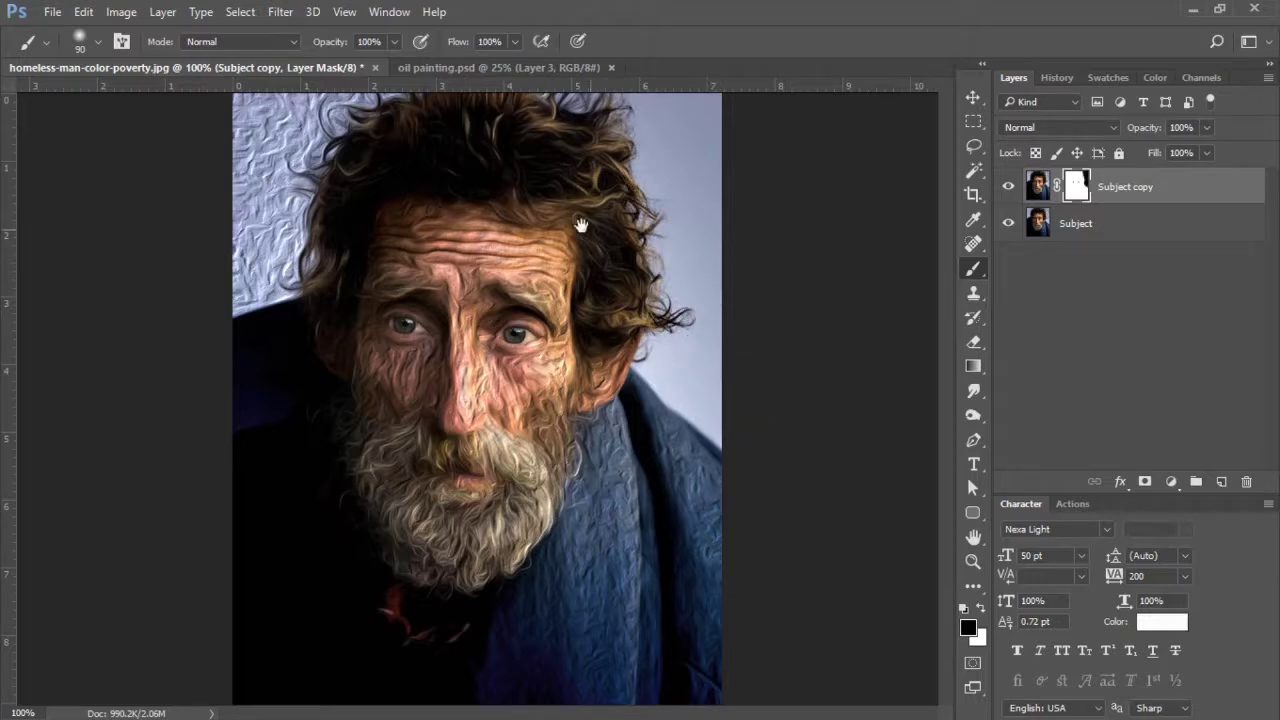
# Mask the oil texture out of the background on the image's left side, around the hair, with a 60 px brush
pyautogui.scroll(1, 538, 208)
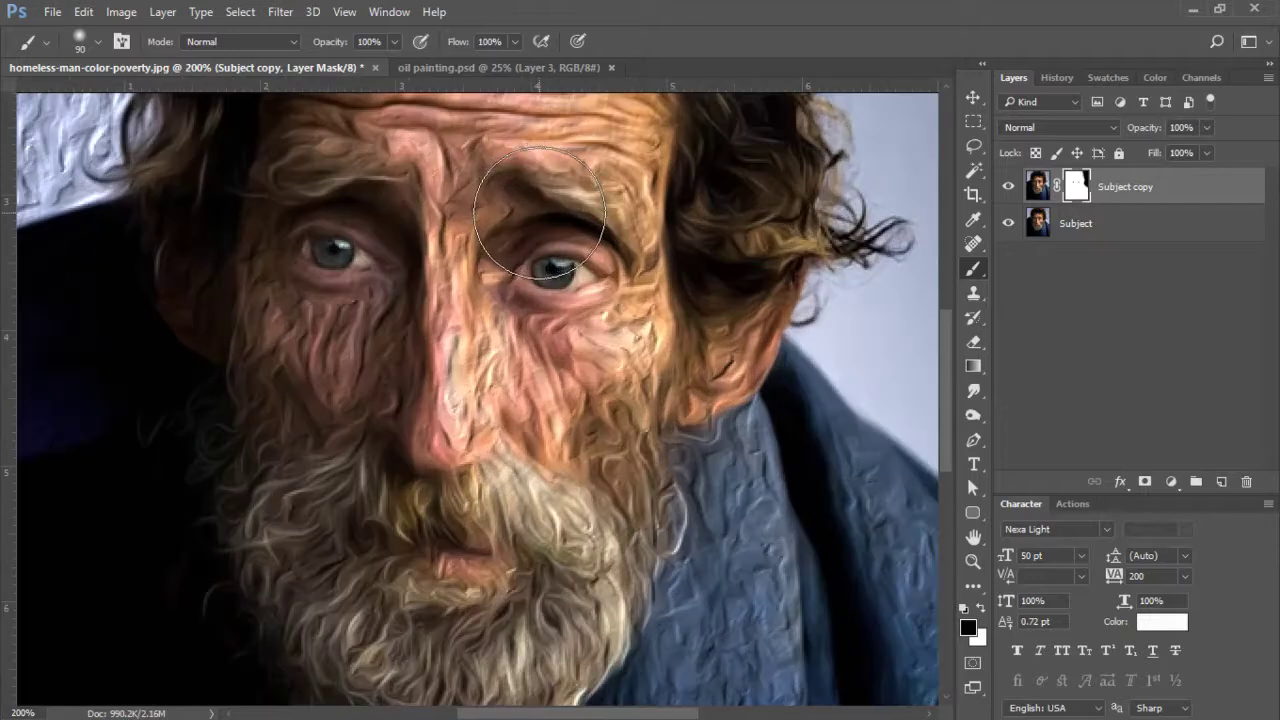
pyautogui.moveTo(550, 210); pyautogui.dragTo(731, 463)
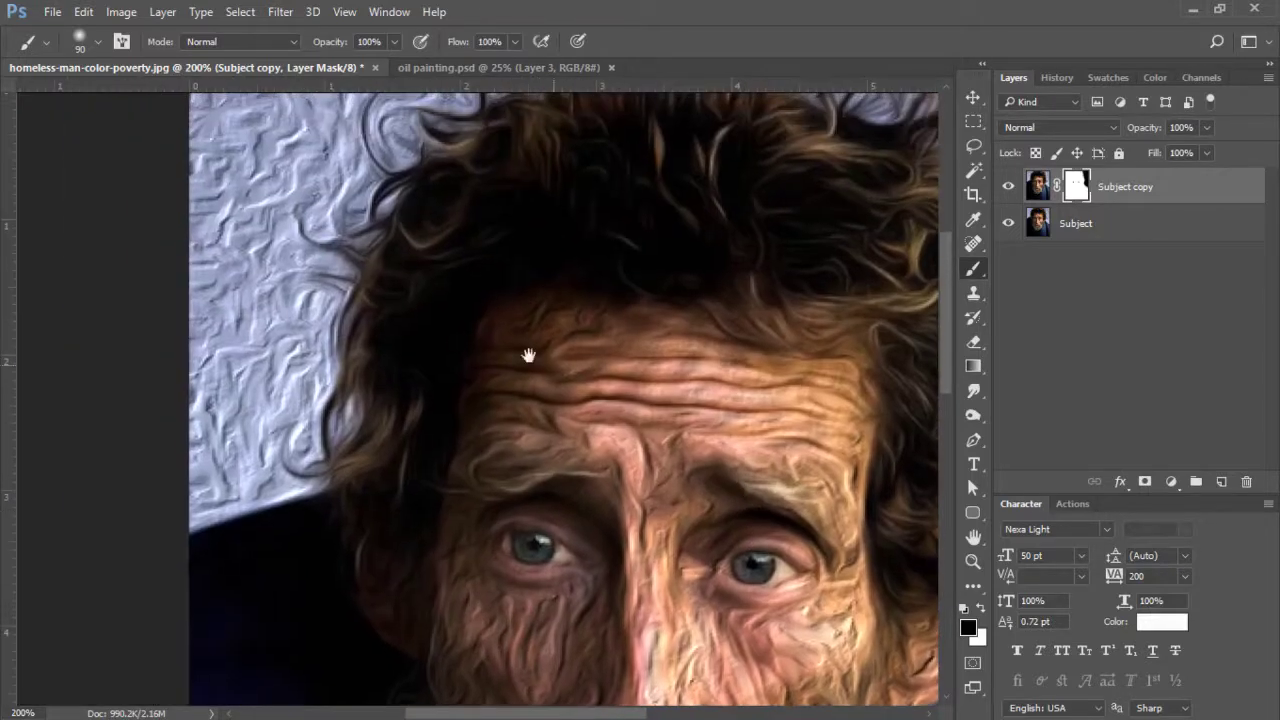
pyautogui.press('[')
pyautogui.press('[')
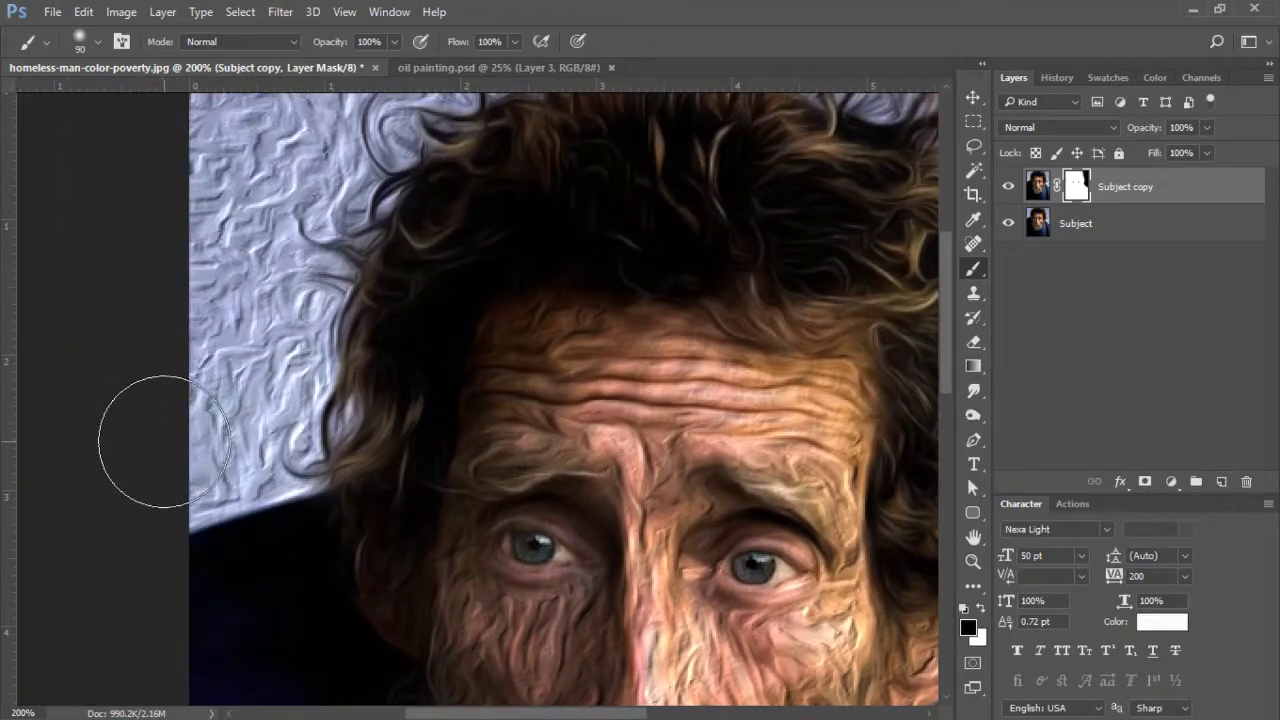
pyautogui.press('[')
pyautogui.moveTo(157, 463)
pyautogui.mouseDown()
pyautogui.moveTo(318, 443)
pyautogui.moveTo(191, 486)
pyautogui.moveTo(325, 425)
pyautogui.moveTo(330, 267)
pyautogui.moveTo(322, 318)
pyautogui.moveTo(278, 300)
pyautogui.moveTo(257, 360)
pyautogui.moveTo(215, 232)
pyautogui.moveTo(234, 302)
pyautogui.moveTo(302, 130)
pyautogui.moveTo(313, 212)
pyautogui.moveTo(394, 130)
pyautogui.moveTo(350, 150)
pyautogui.moveTo(411, 115)
pyautogui.moveTo(358, 128)
pyautogui.mouseUp()
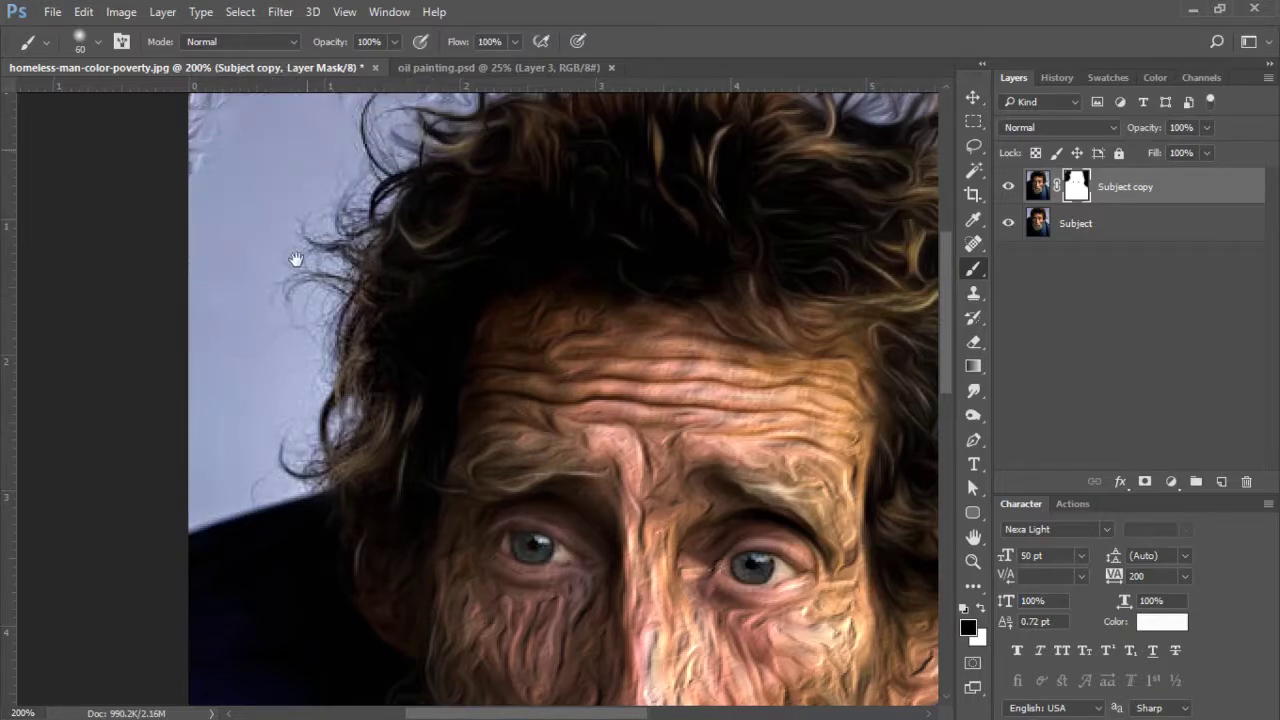
# Paint away the remaining oil texture on the layer mask in the background's upper corners and along the hair
pyautogui.scroll(3, 339, 320)
pyautogui.moveTo(341, 375)
pyautogui.mouseDown()
pyautogui.moveTo(495, 267)
pyautogui.moveTo(400, 310)
pyautogui.moveTo(511, 279)
pyautogui.moveTo(299, 339)
pyautogui.moveTo(258, 305)
pyautogui.moveTo(163, 381)
pyautogui.moveTo(197, 402)
pyautogui.mouseUp()
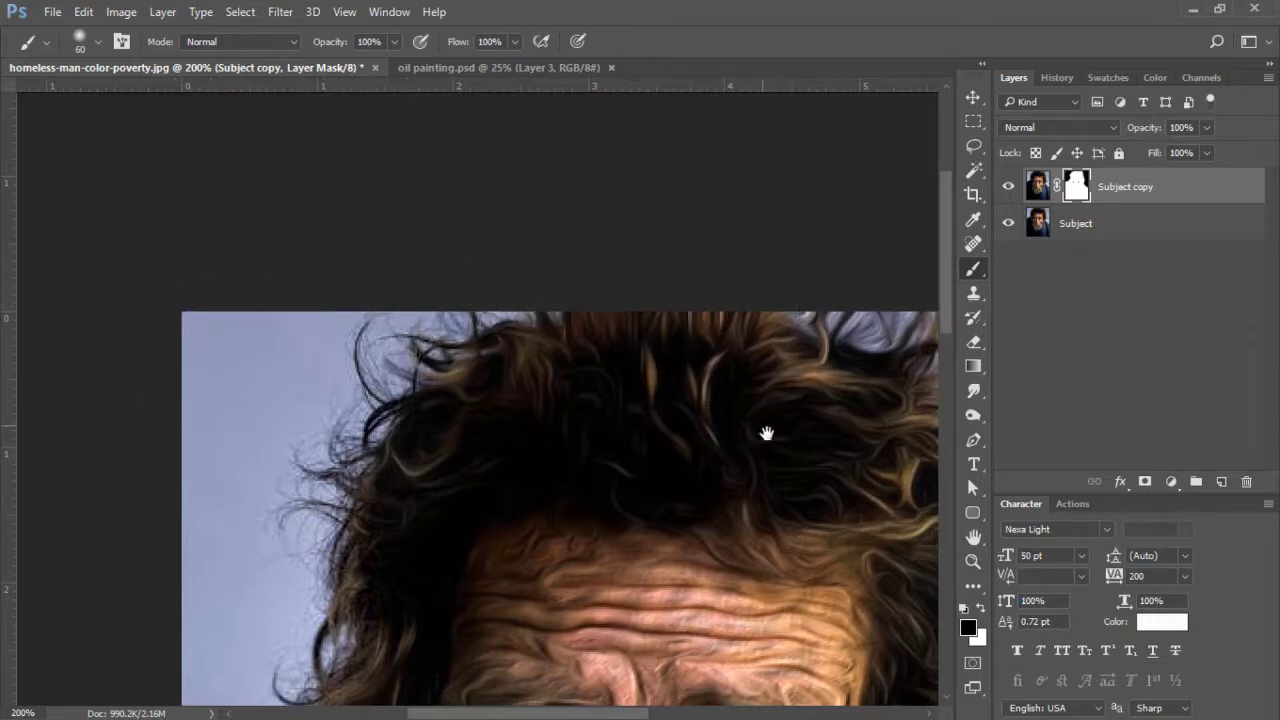
pyautogui.moveTo(808, 456); pyautogui.dragTo(447, 387)
pyautogui.moveTo(677, 243)
pyautogui.mouseDown()
pyautogui.moveTo(601, 221)
pyautogui.moveTo(669, 309)
pyautogui.moveTo(558, 236)
pyautogui.moveTo(647, 247)
pyautogui.mouseUp()
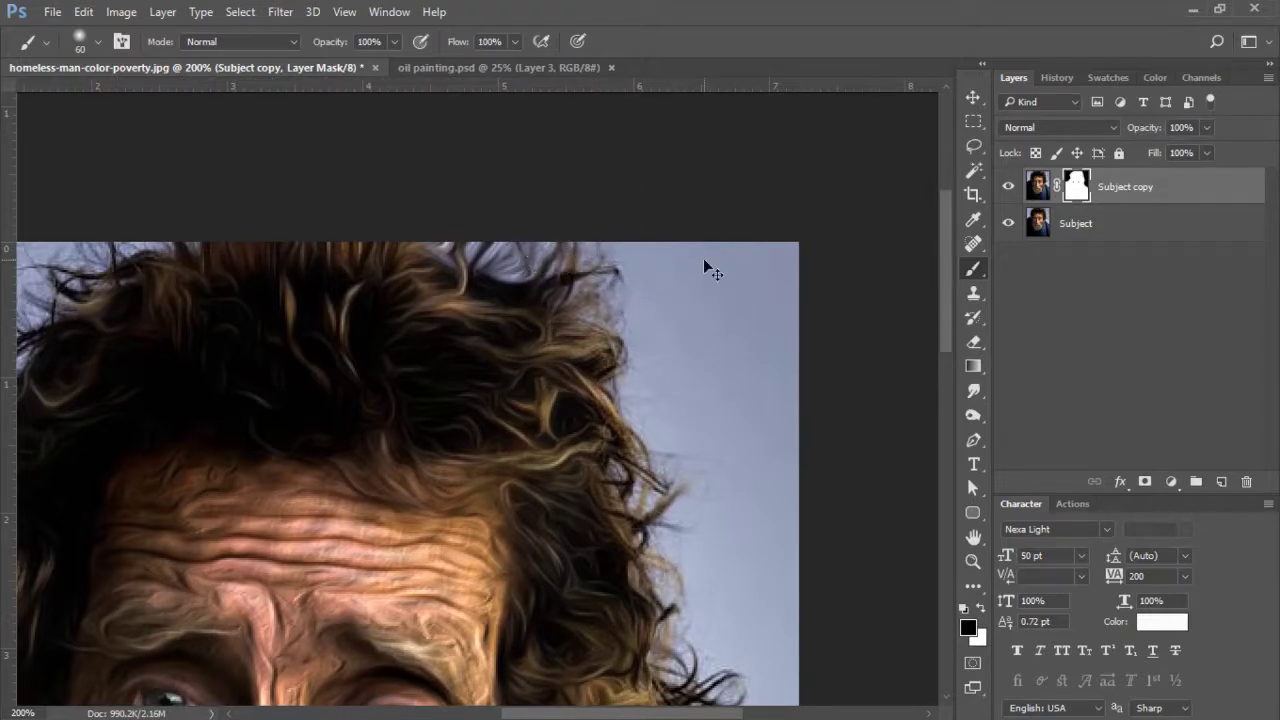
pyautogui.hotkey('ctrl', '0')
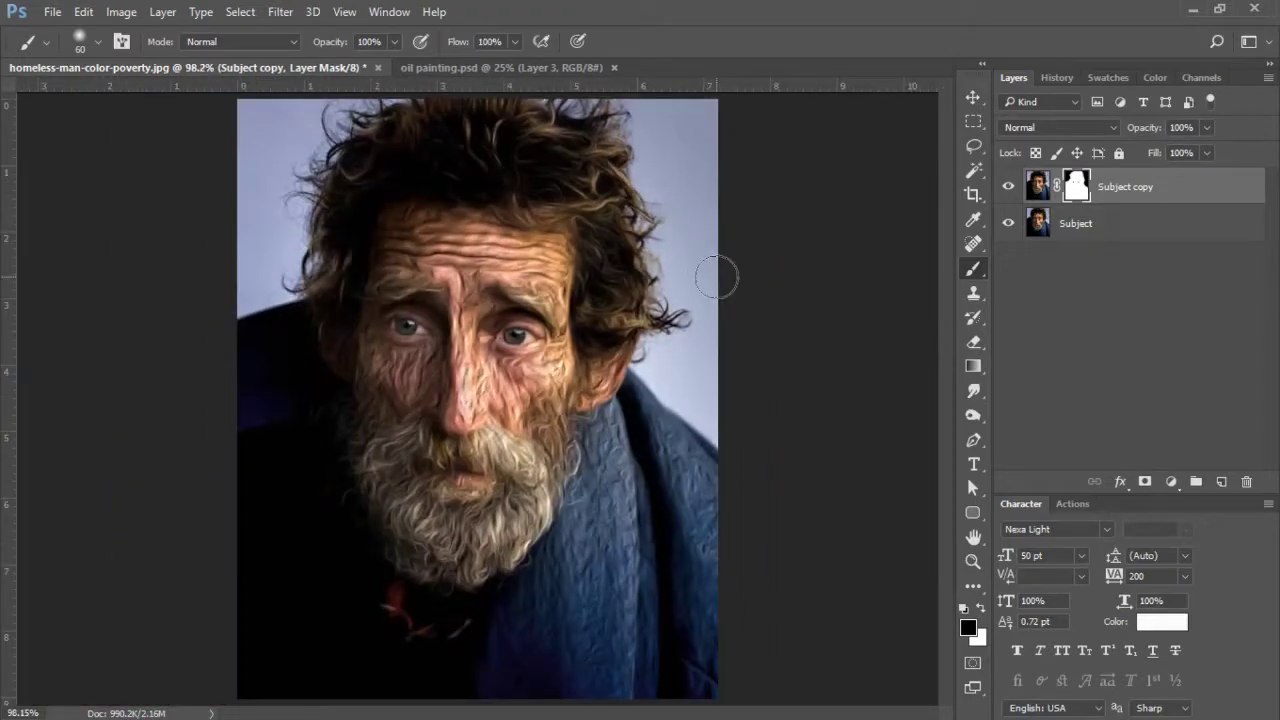
# Add a Color Lookup adjustment layer above Subject copy using the FuturisticBleak.3DL 3D LUT
pyautogui.click(1034, 187)
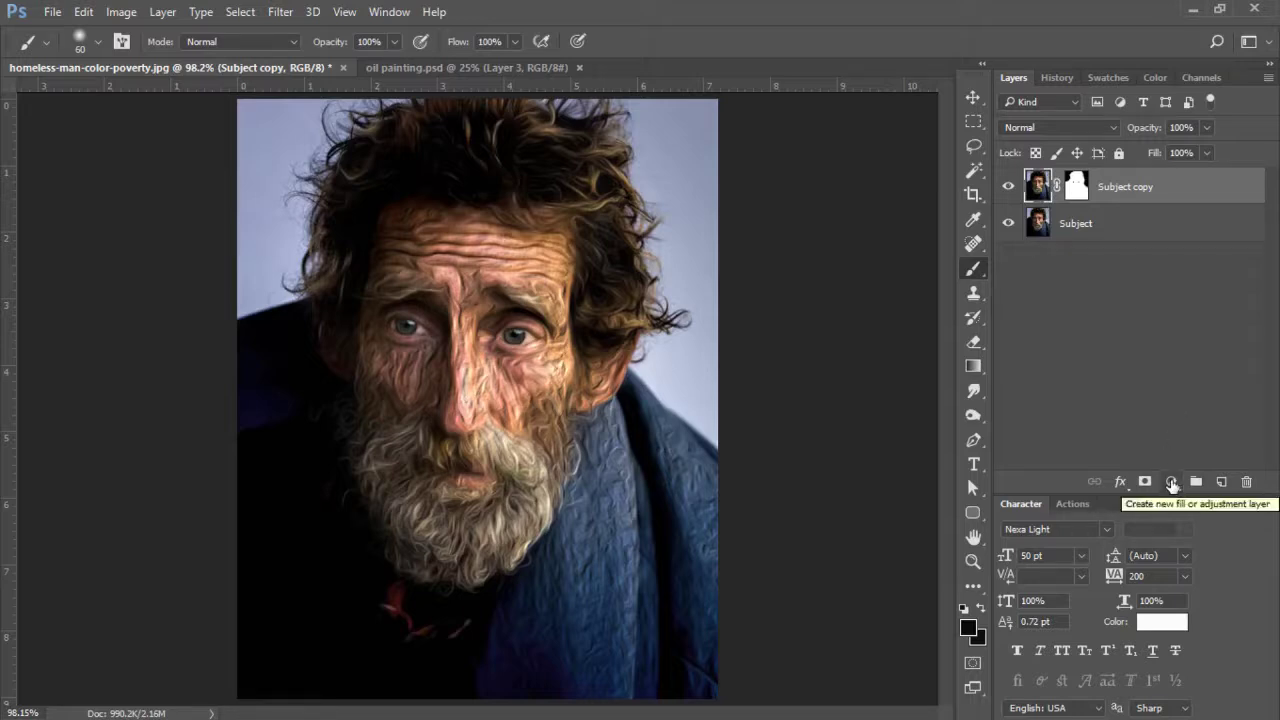
pyautogui.click(1172, 483)
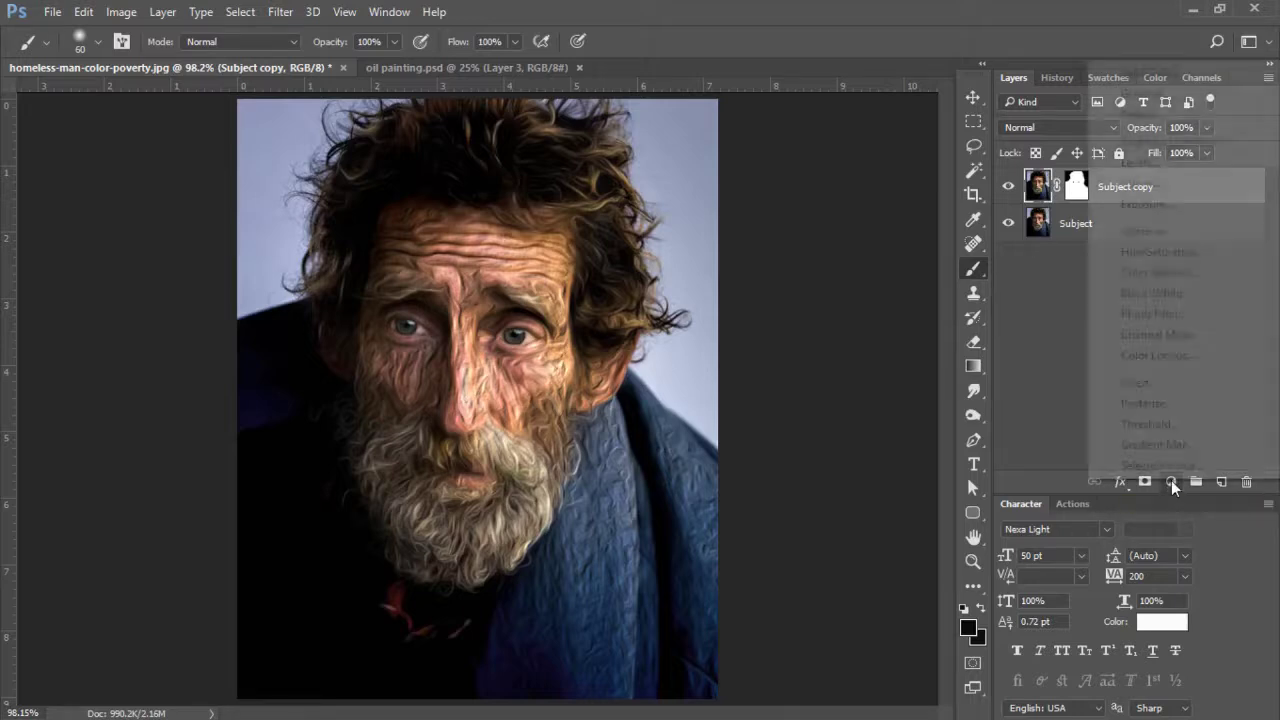
pyautogui.click(1130, 358)
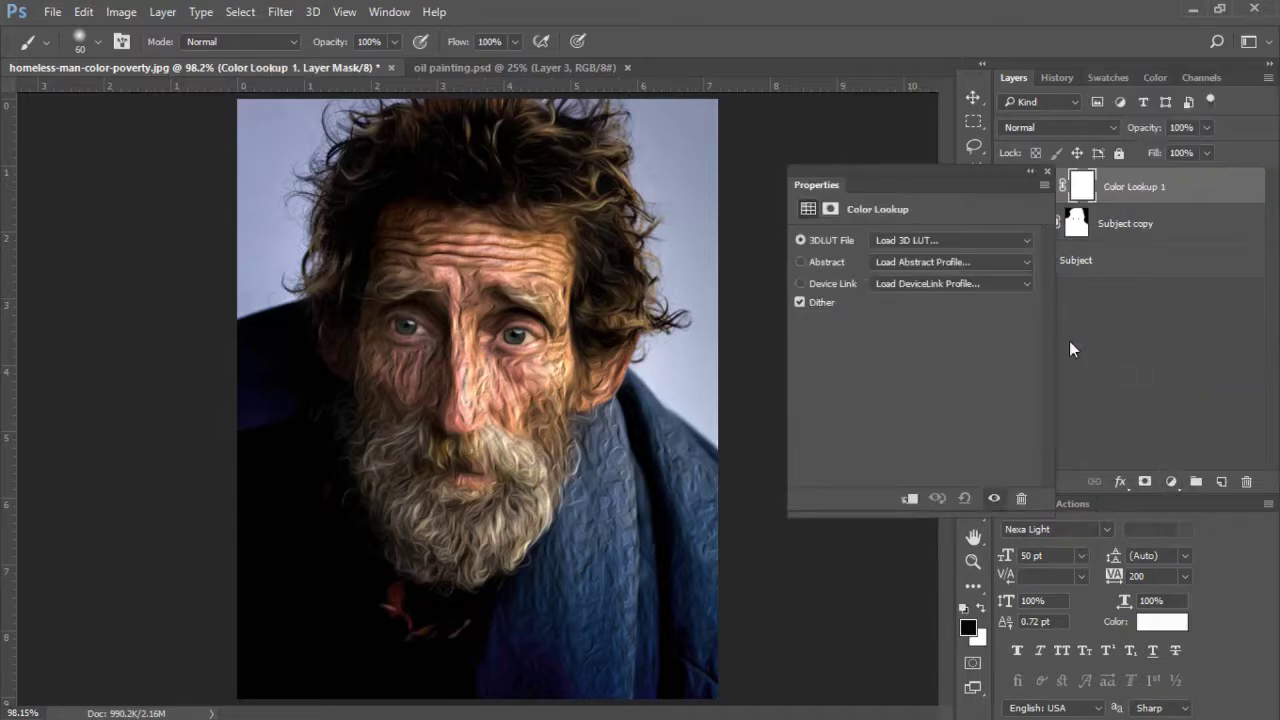
pyautogui.click(1025, 240)
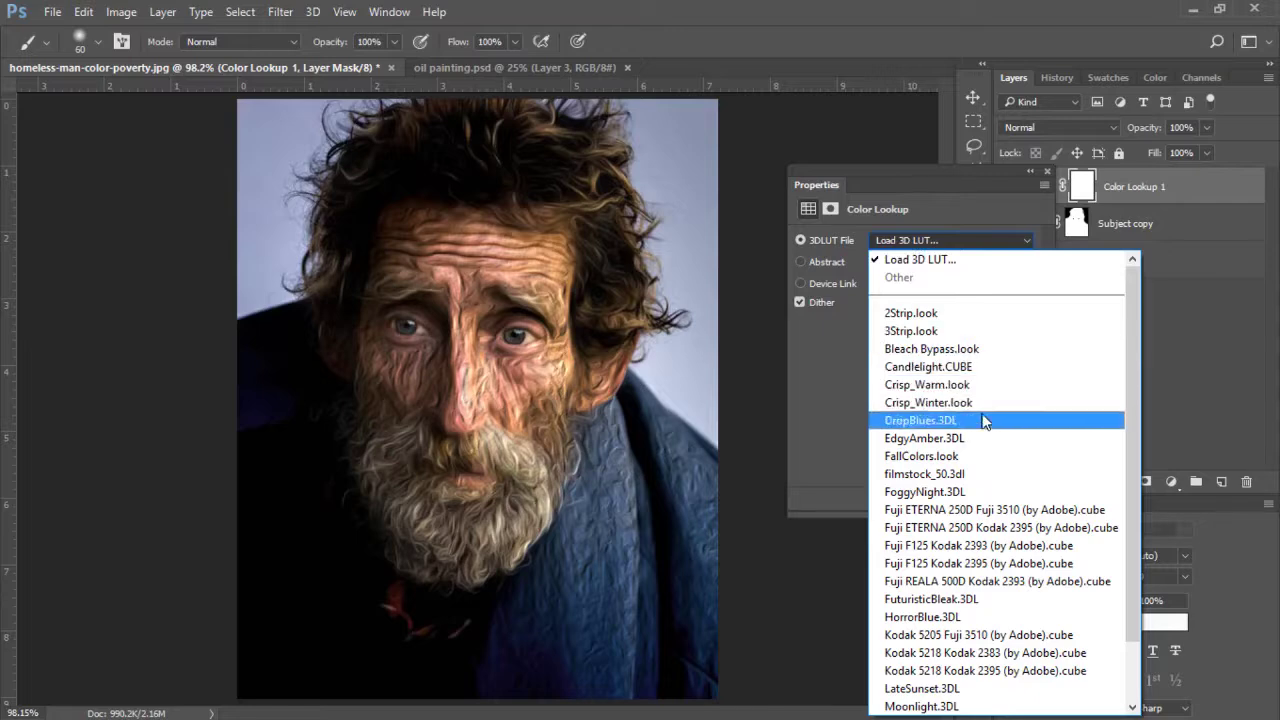
pyautogui.scroll(-2, 980, 430)
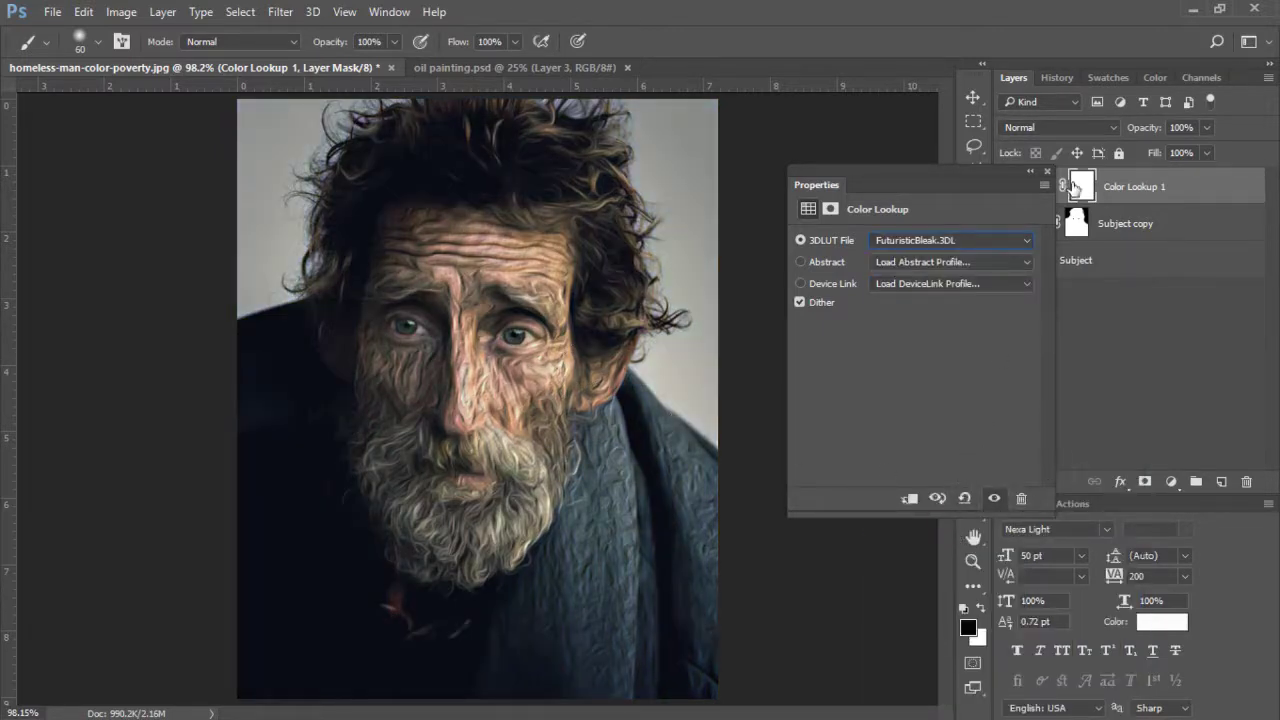
pyautogui.click(1047, 172)
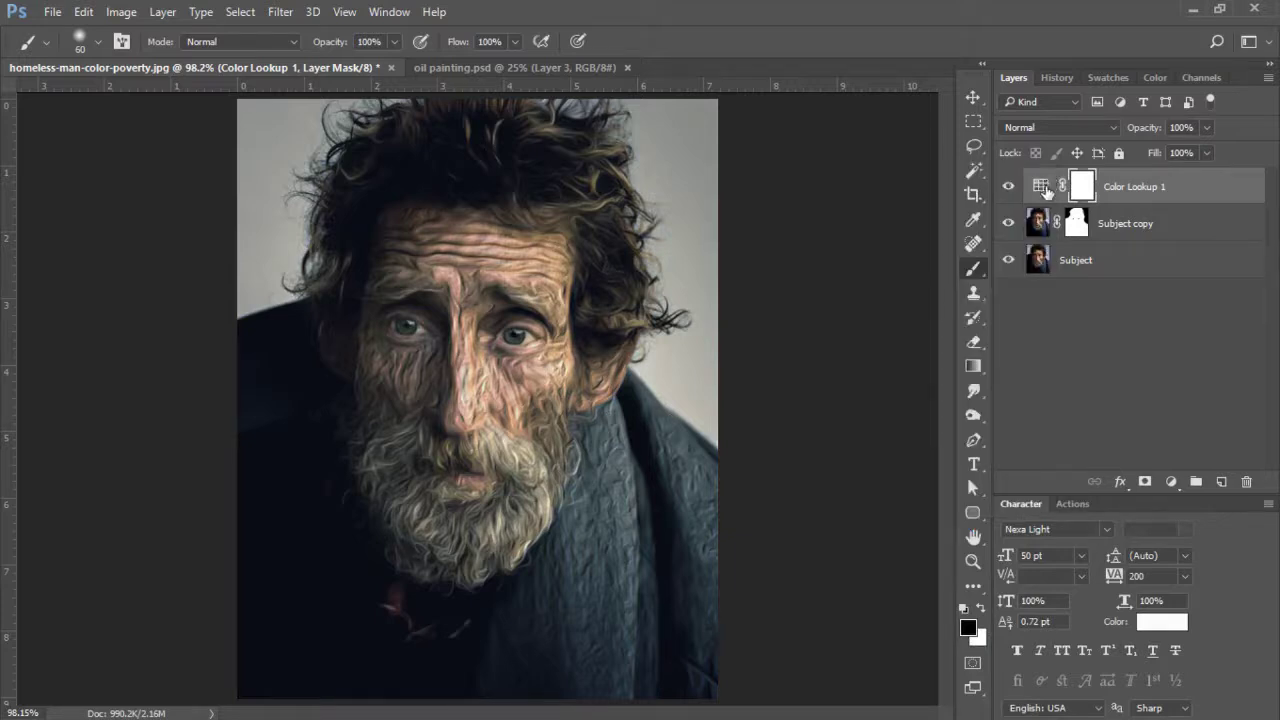
# Add a Brightness/Contrast adjustment layer on top of the stack with Brightness set to 16
pyautogui.click(1173, 483)
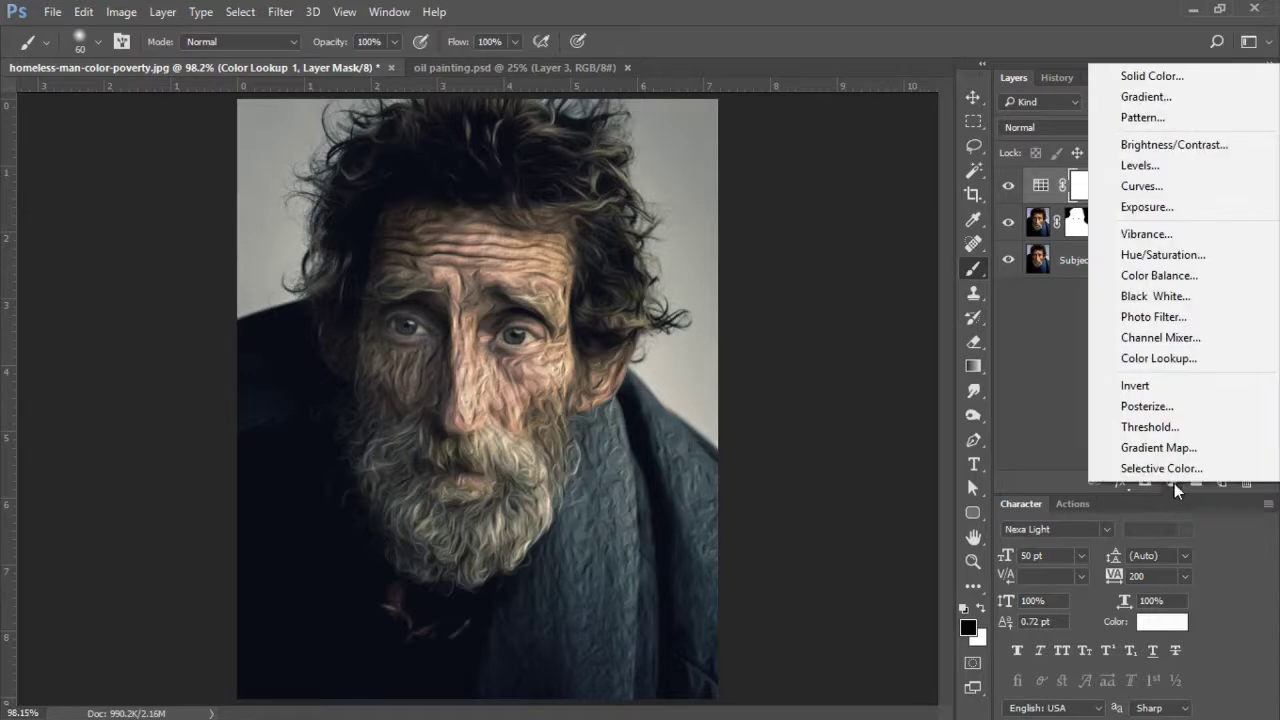
pyautogui.click(1168, 145)
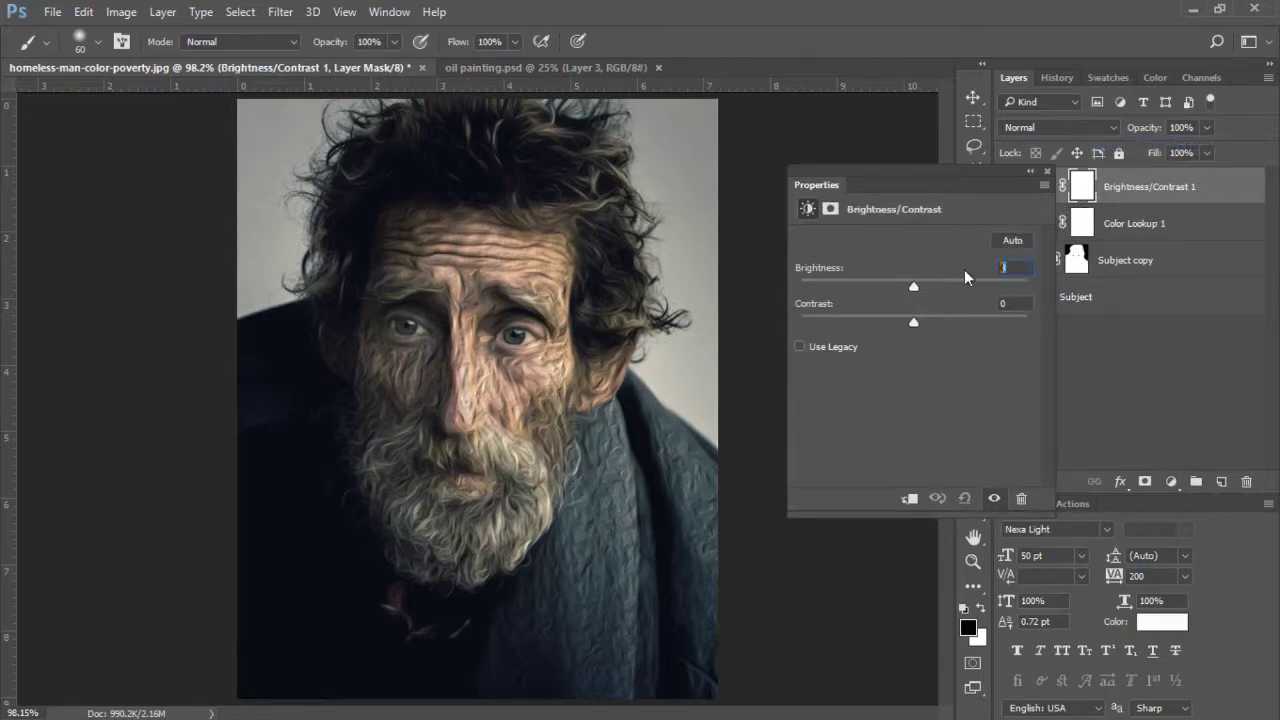
pyautogui.write('16')
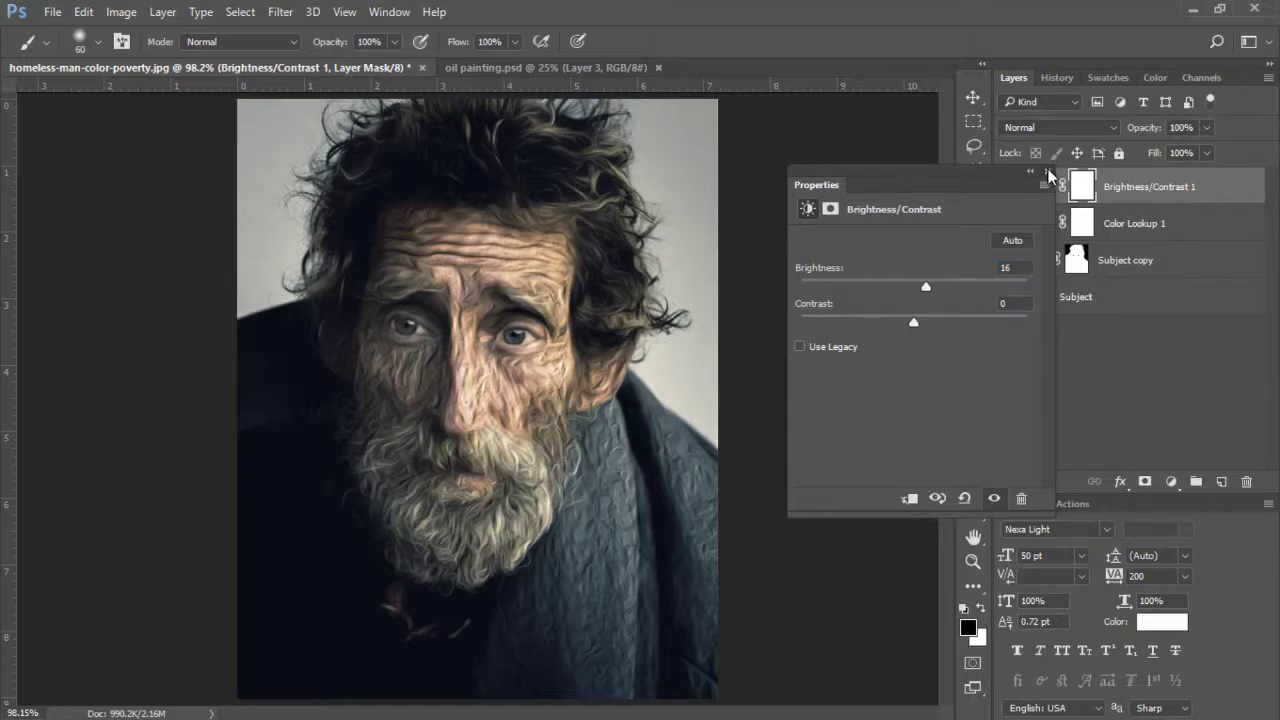
pyautogui.click(1050, 174)
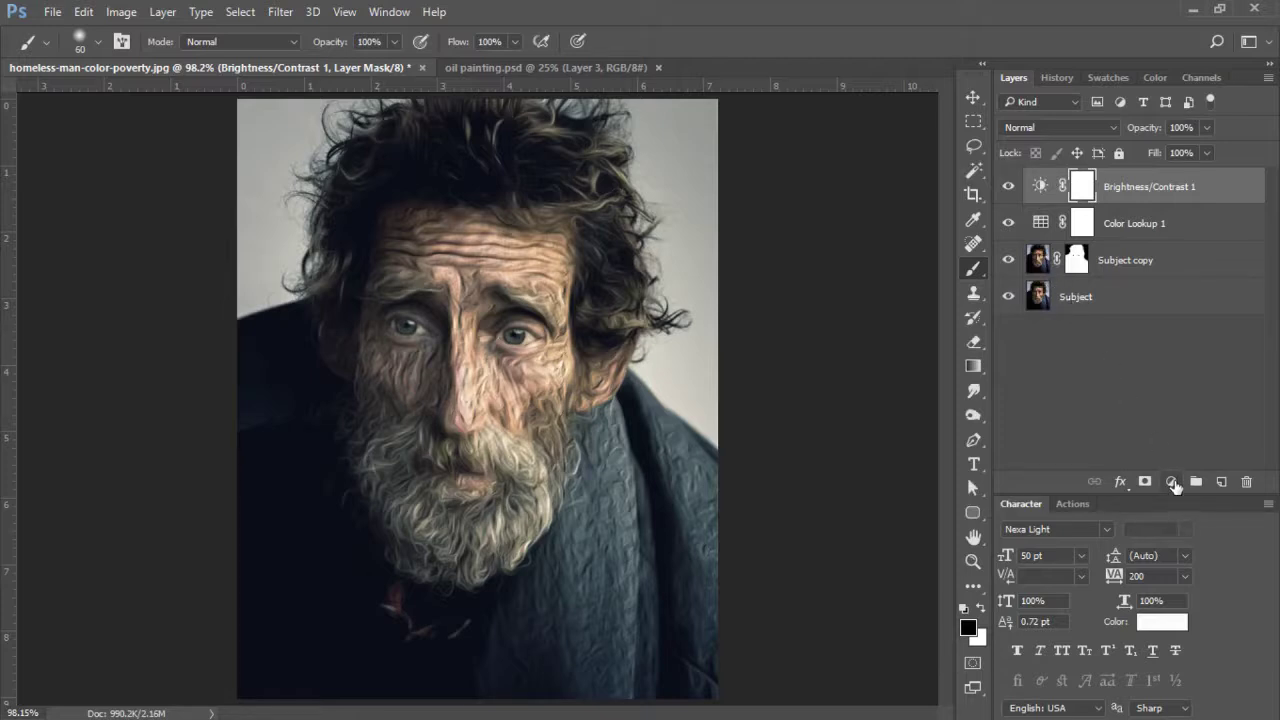
# Add a Levels adjustment layer on top with input shadows at 13, midtones at 1.05 and highlights at 241
pyautogui.click(1172, 482)
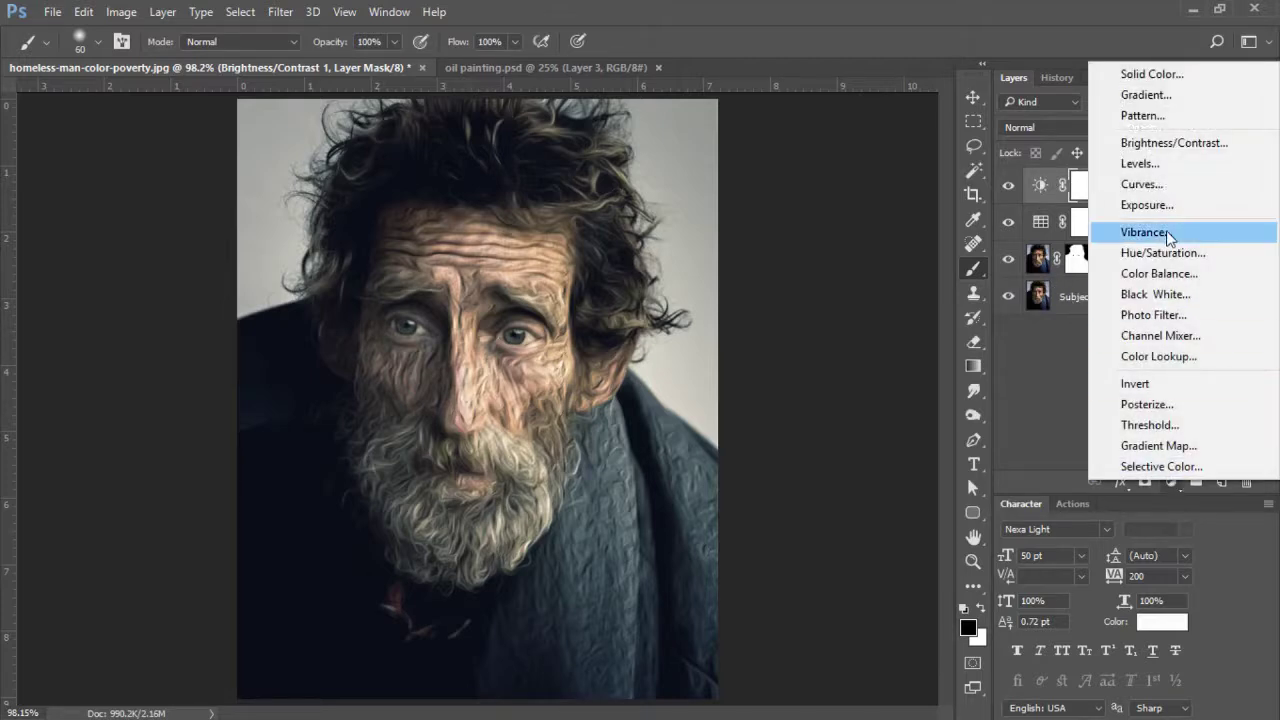
pyautogui.click(1138, 164)
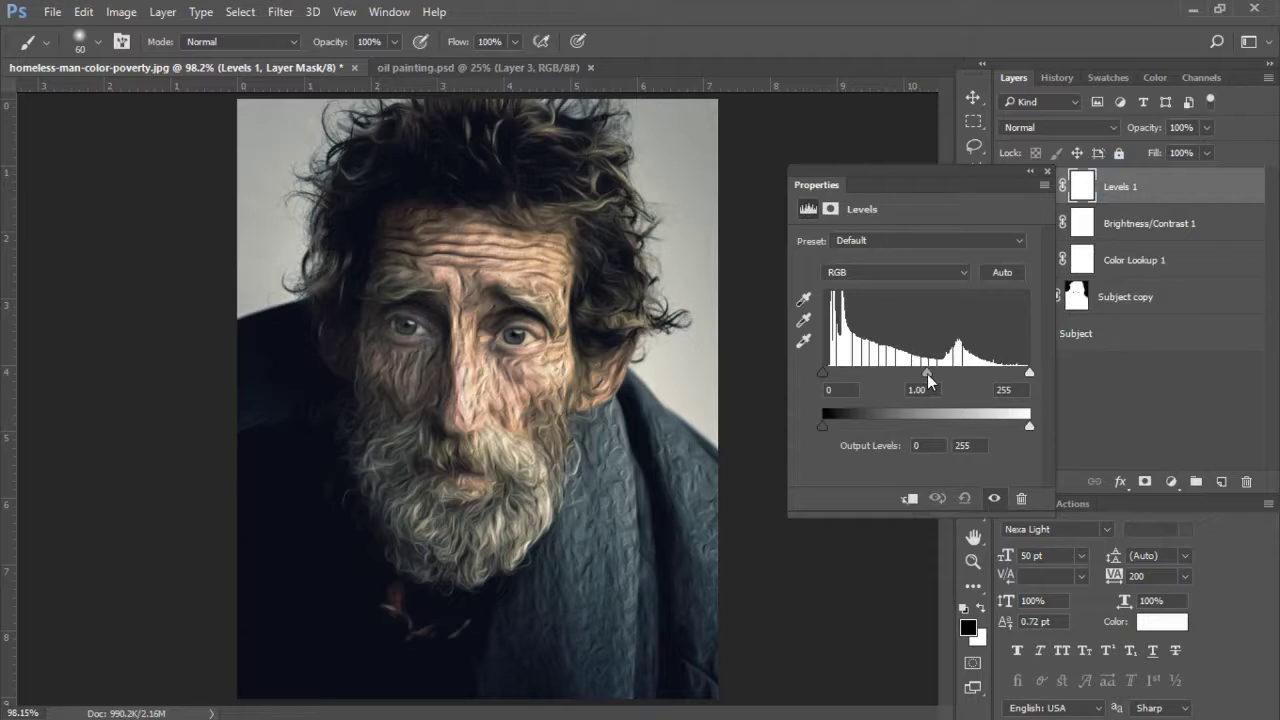
pyautogui.moveTo(927, 374); pyautogui.dragTo(929, 373)
pyautogui.moveTo(1026, 372); pyautogui.dragTo(1018, 377)
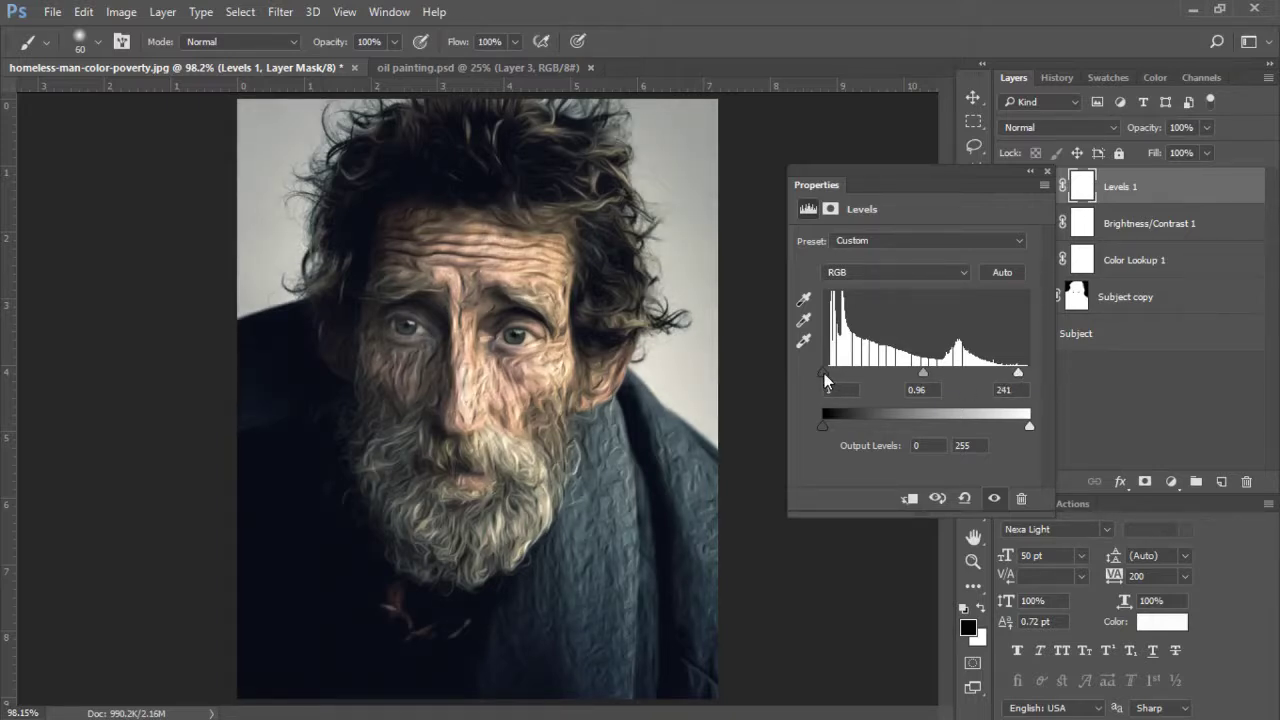
pyautogui.moveTo(823, 371); pyautogui.dragTo(831, 375)
pyautogui.moveTo(830, 377); pyautogui.dragTo(836, 378)
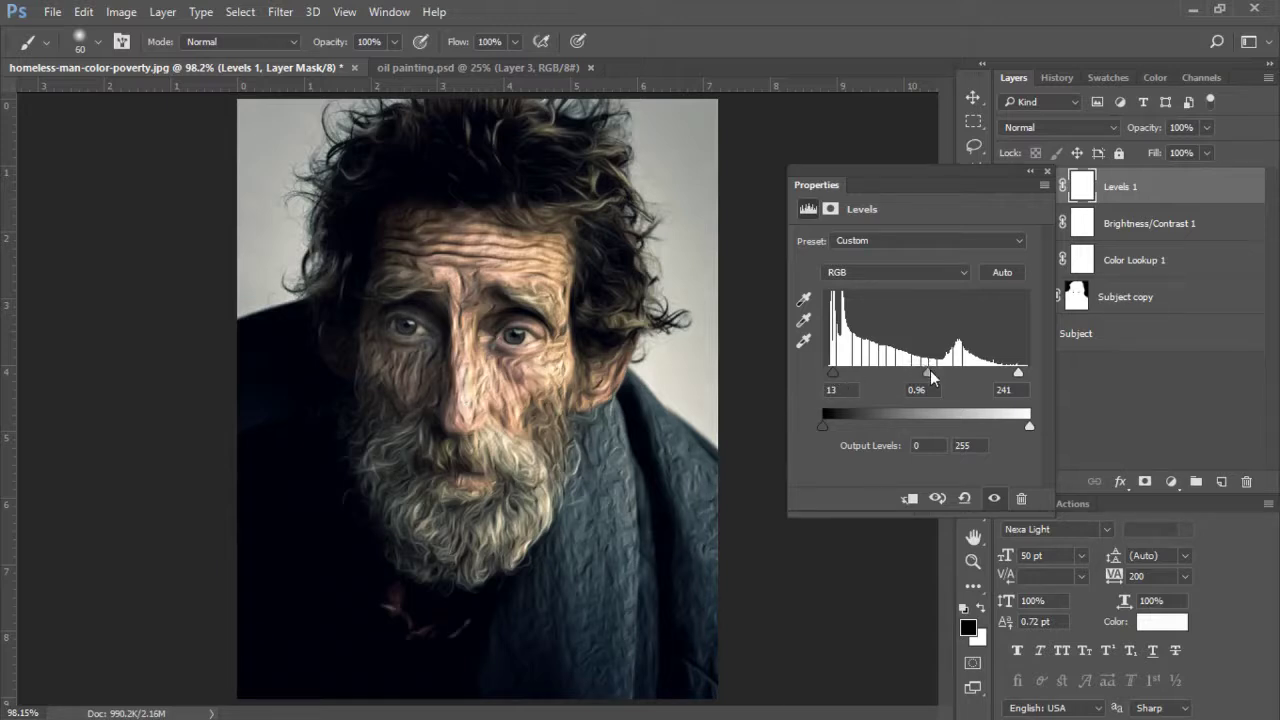
pyautogui.moveTo(927, 372); pyautogui.dragTo(921, 373)
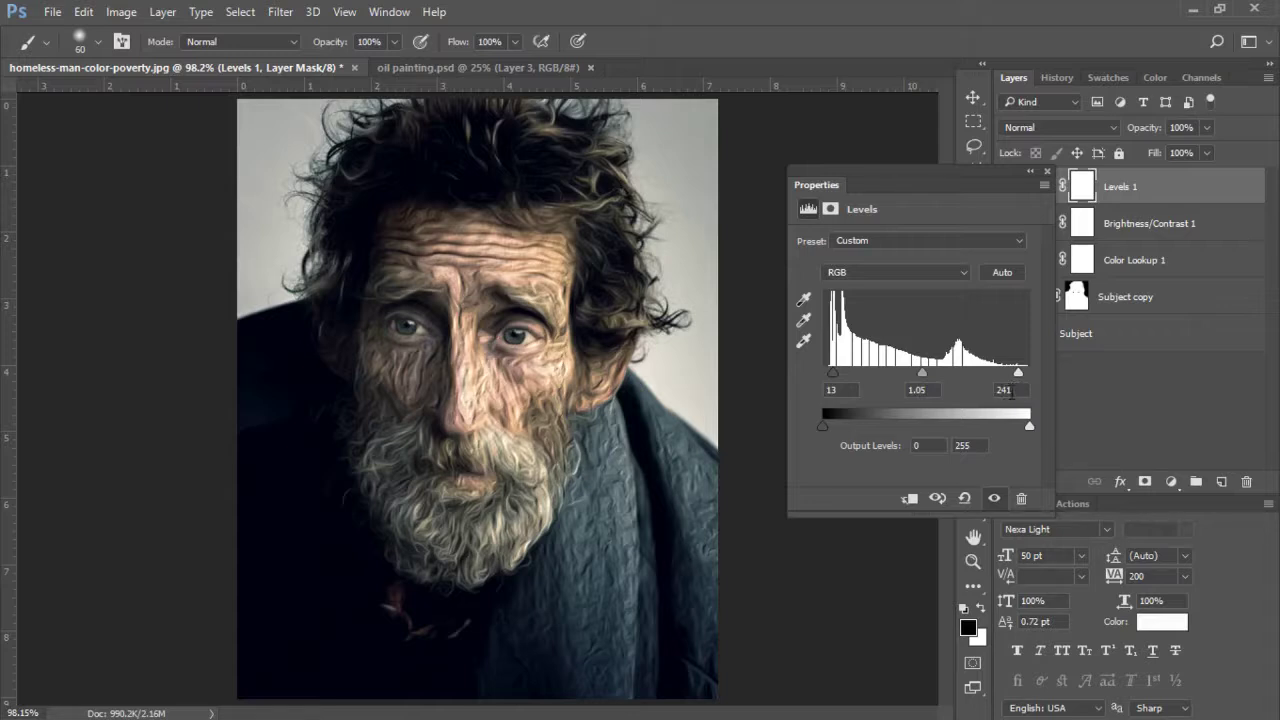
# Stamp all visible layers into a new merged layer above the Levels adjustment layer
pyautogui.click(1048, 172)
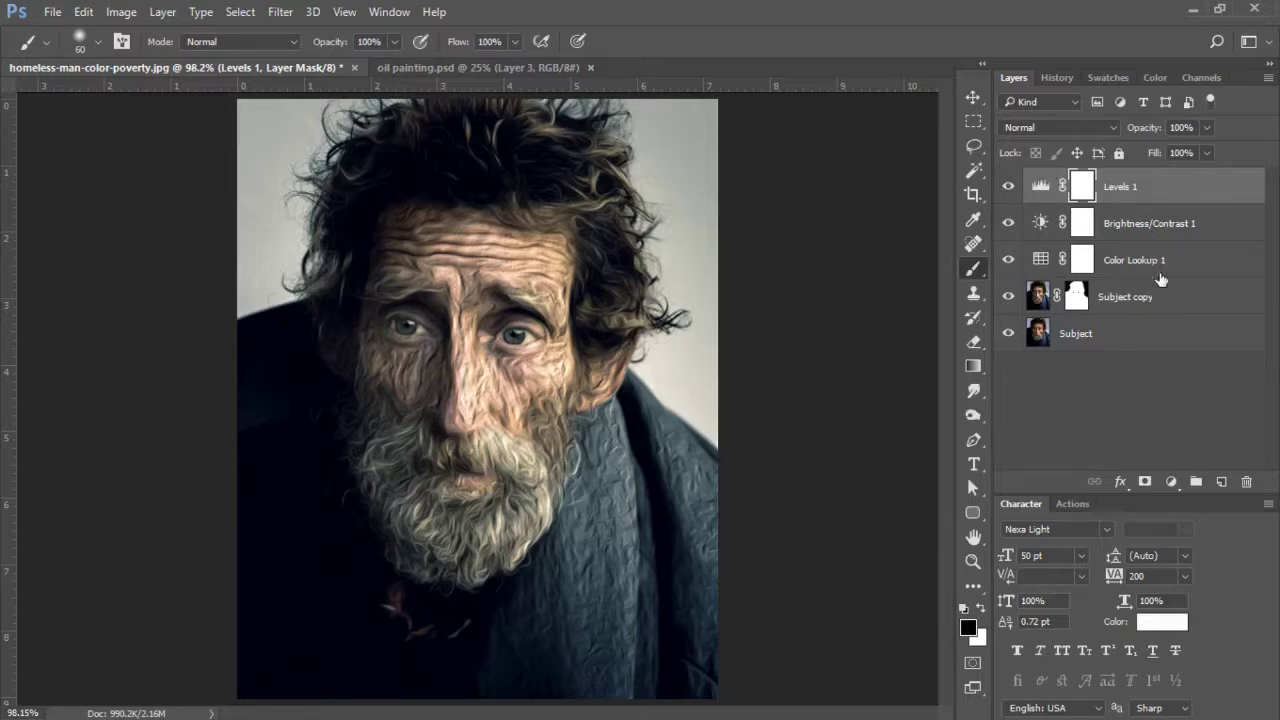
pyautogui.click(1040, 186)
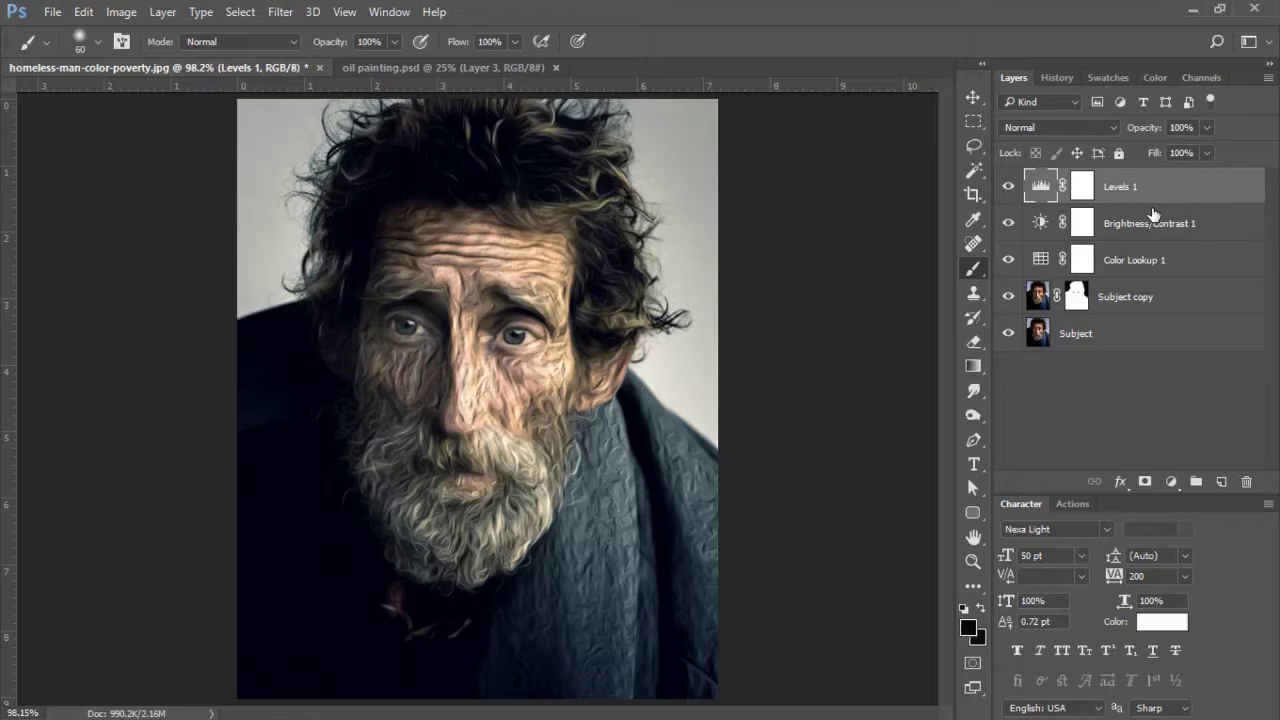
pyautogui.hotkey('ctrl', 'shift', 'alt', 'e')
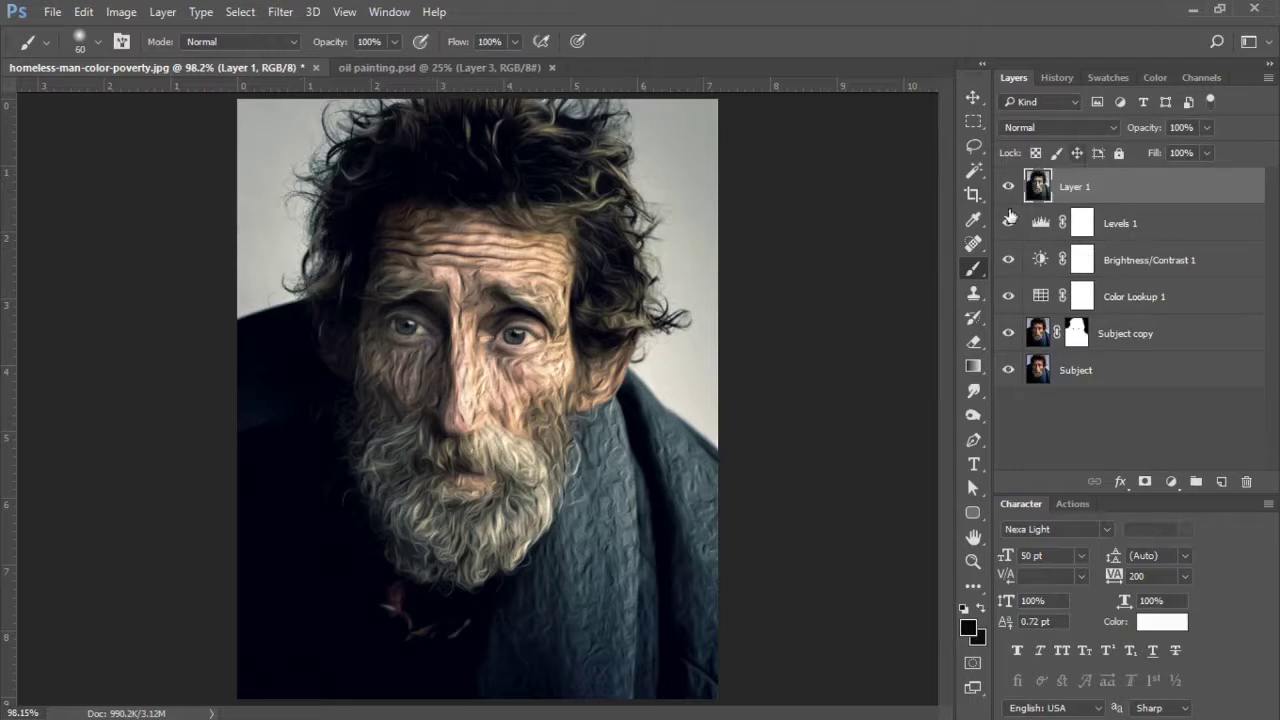
# Group all layers from Levels 1 down to Subject and hide the group
pyautogui.click(1155, 224)
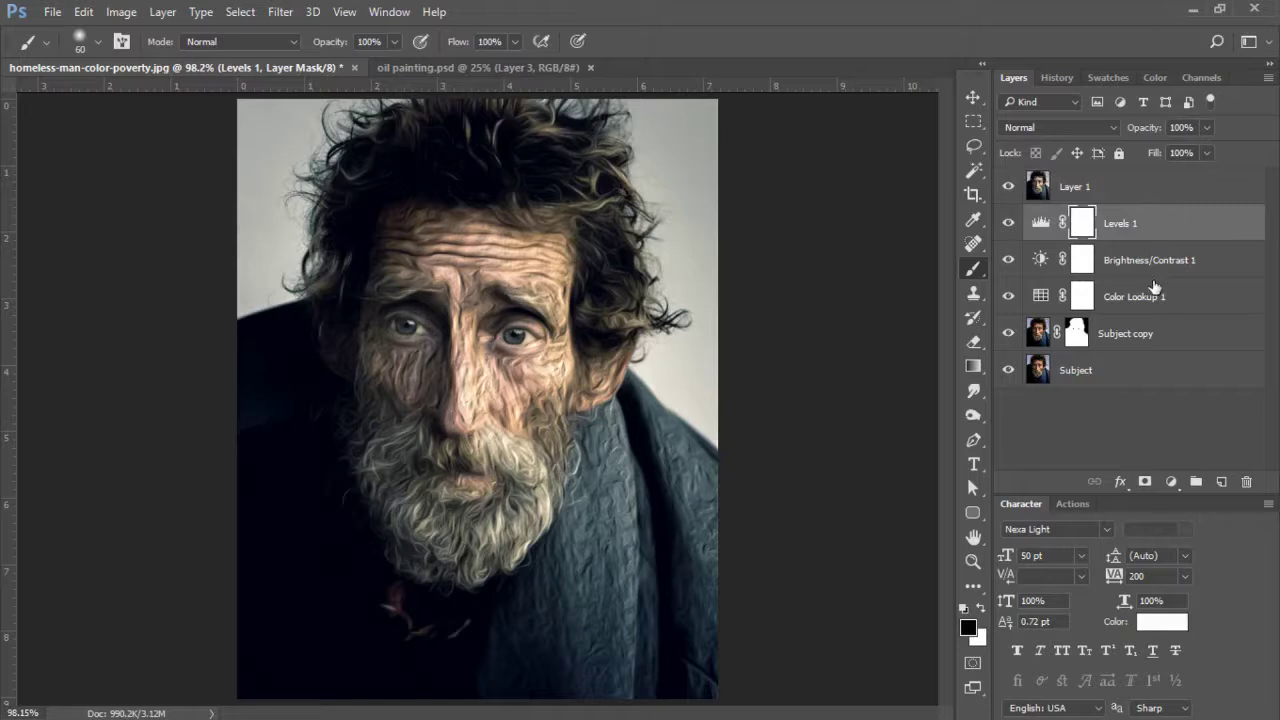
pyautogui.keyDown('shift'); pyautogui.click(1149, 382); pyautogui.keyUp('shift')
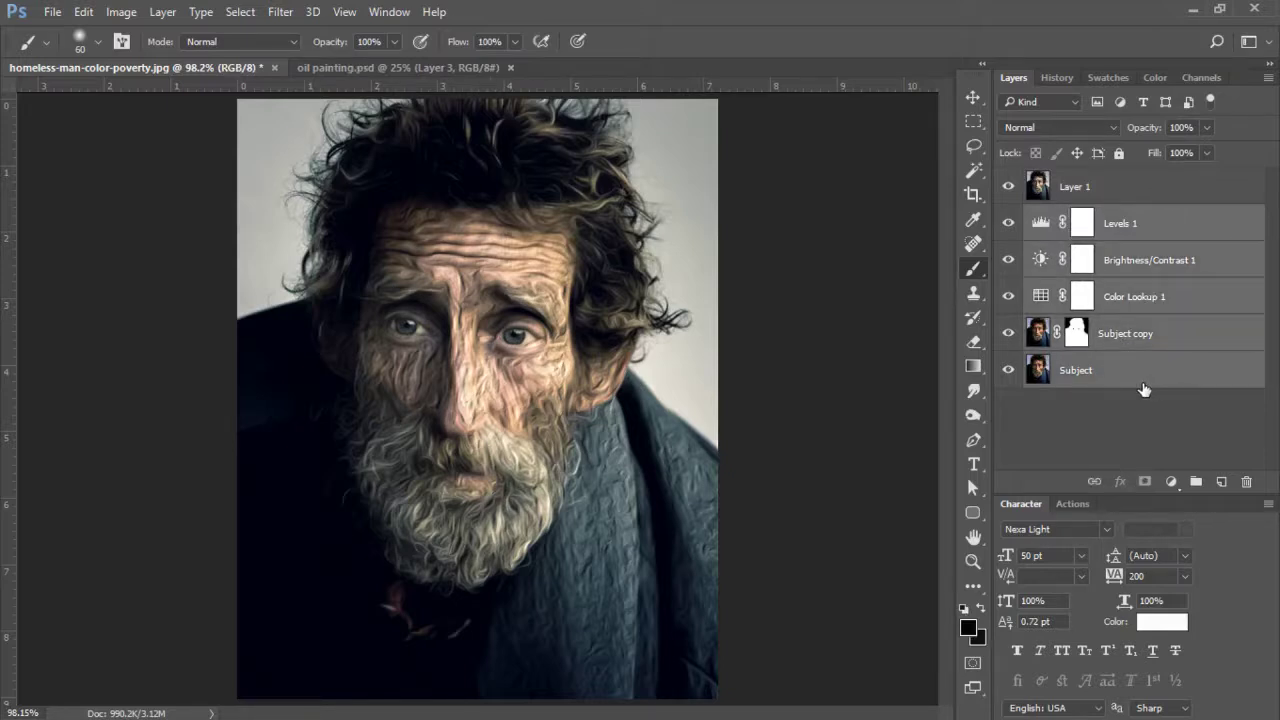
pyautogui.hotkey('ctrl', 'g')
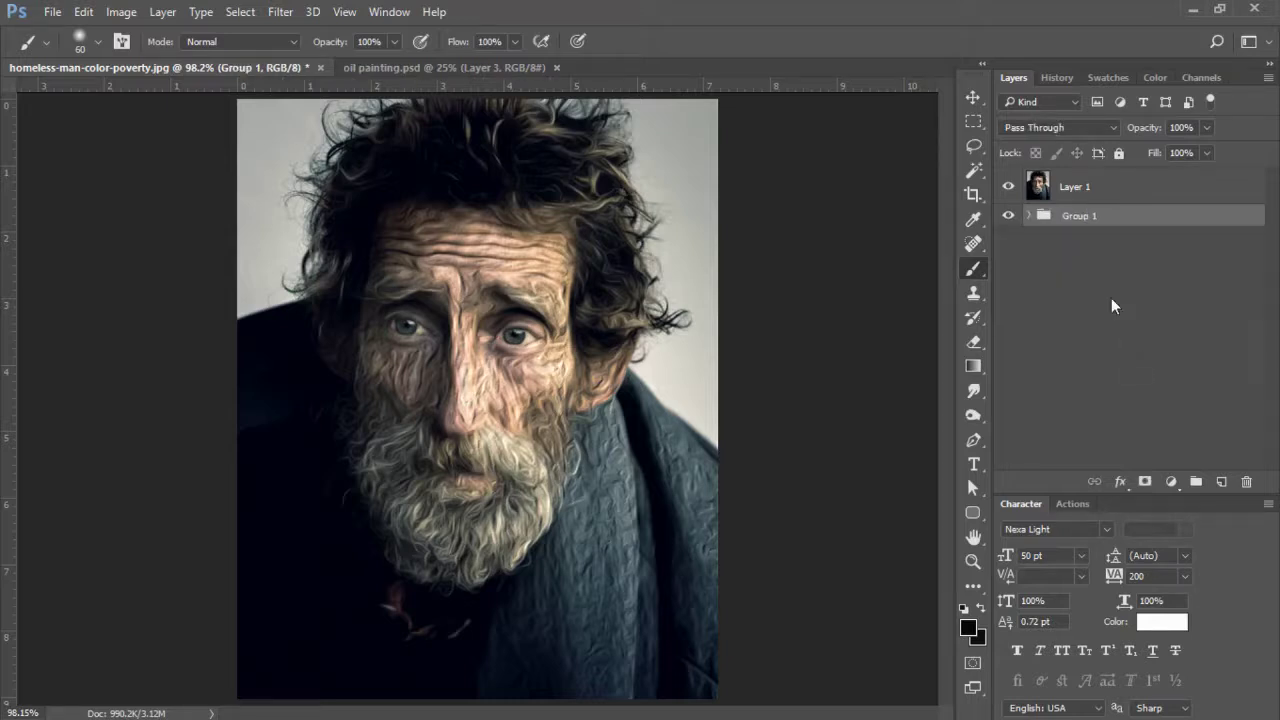
pyautogui.click(1008, 217)
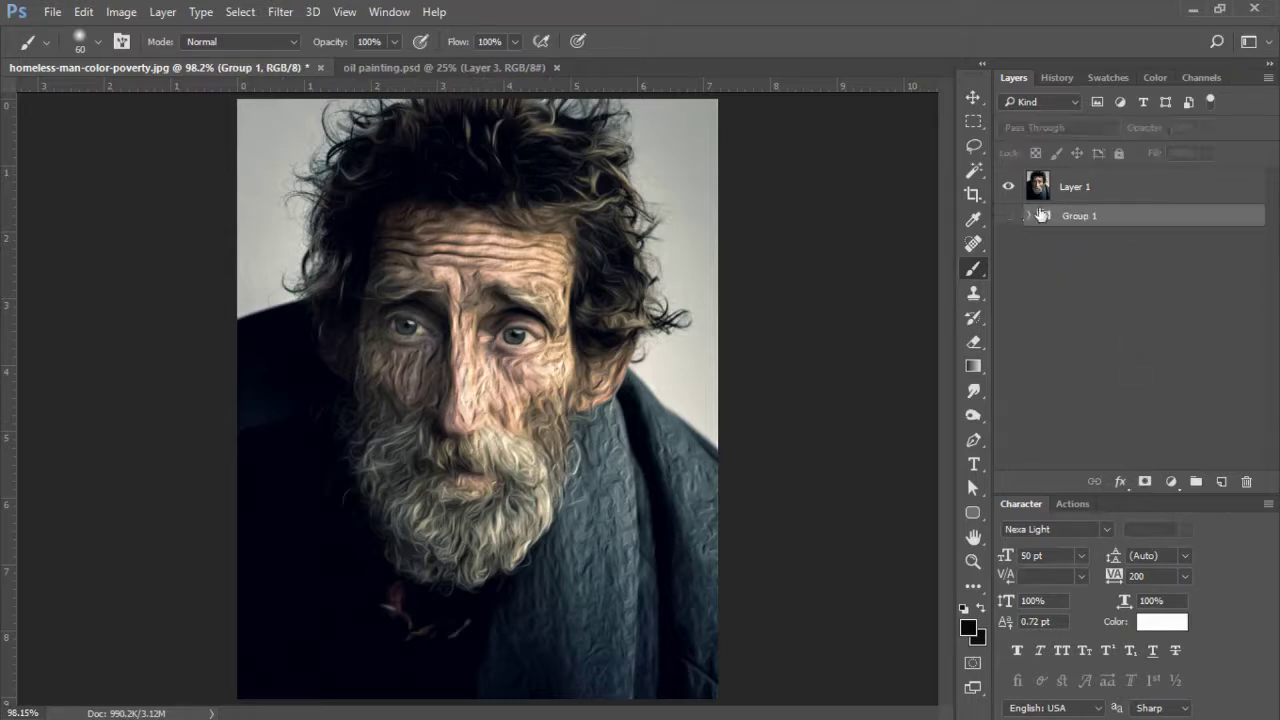
# On Layer 1, darken the ear, temple and hair on the image's left side with the Burn tool, using brush sizes 90 and 60
pyautogui.click(973, 415)
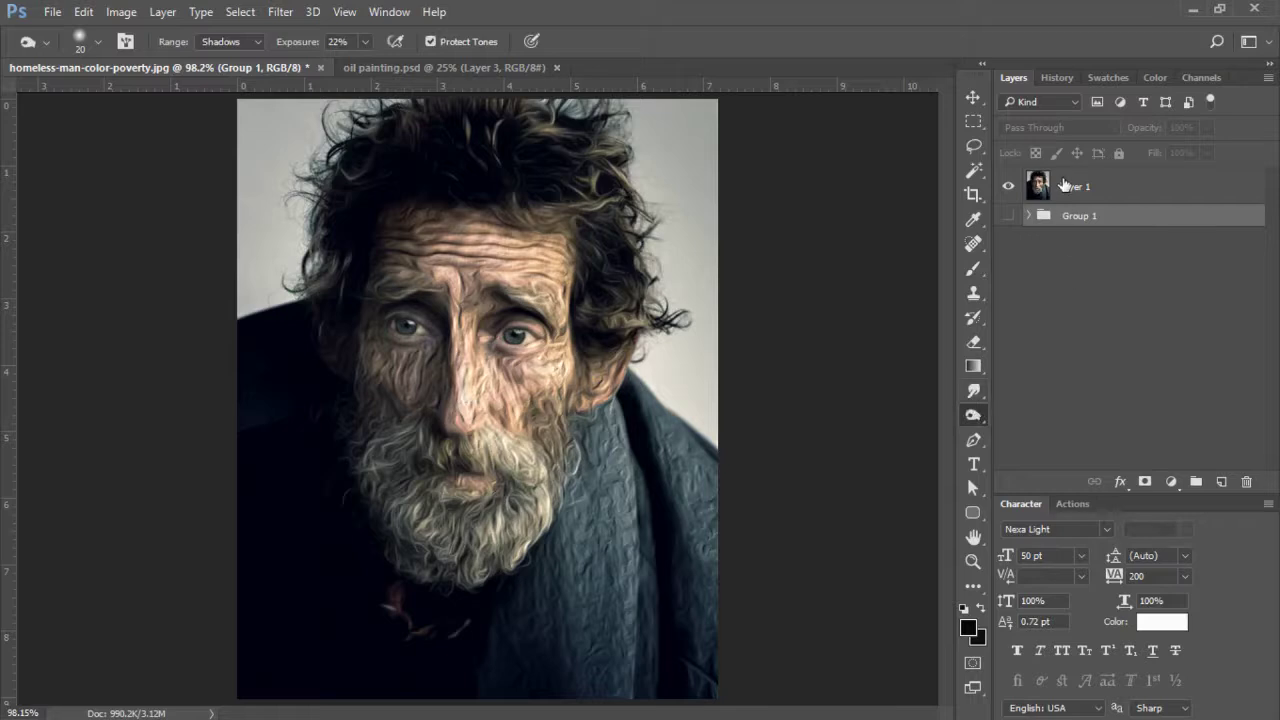
pyautogui.click(1095, 190)
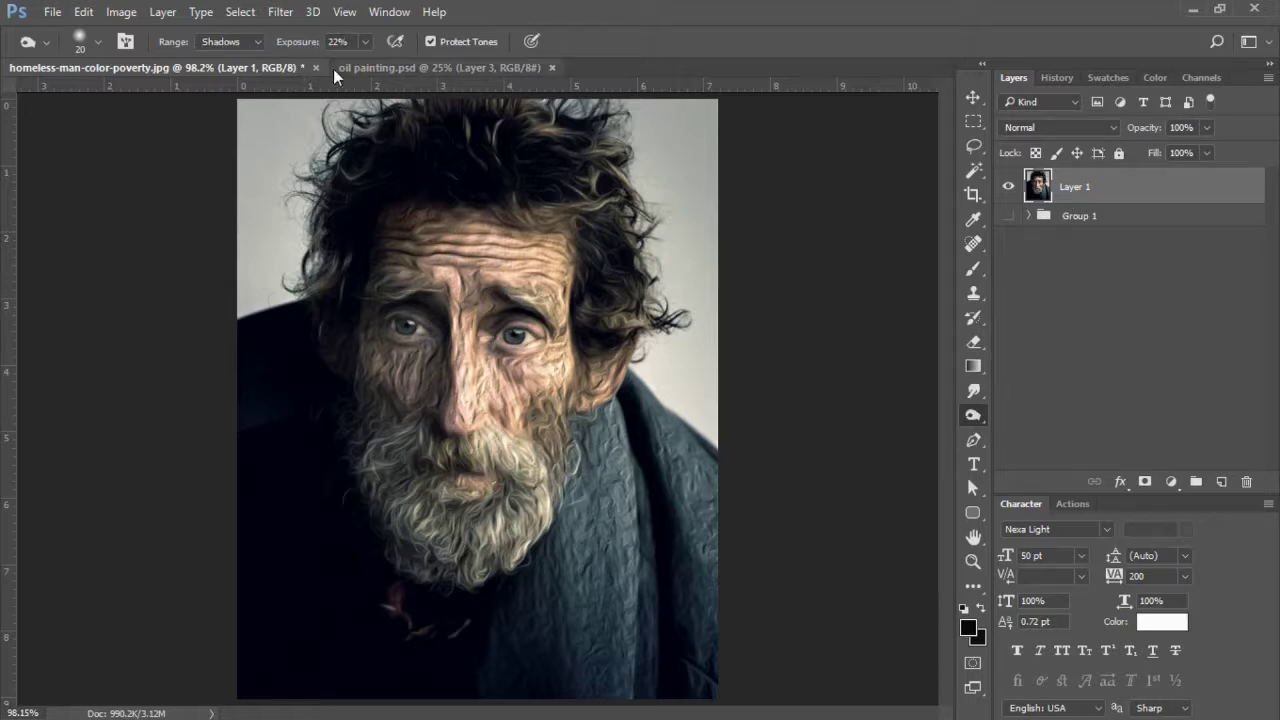
pyautogui.keyDown('alt'); pyautogui.click(973, 414); pyautogui.keyUp('alt')
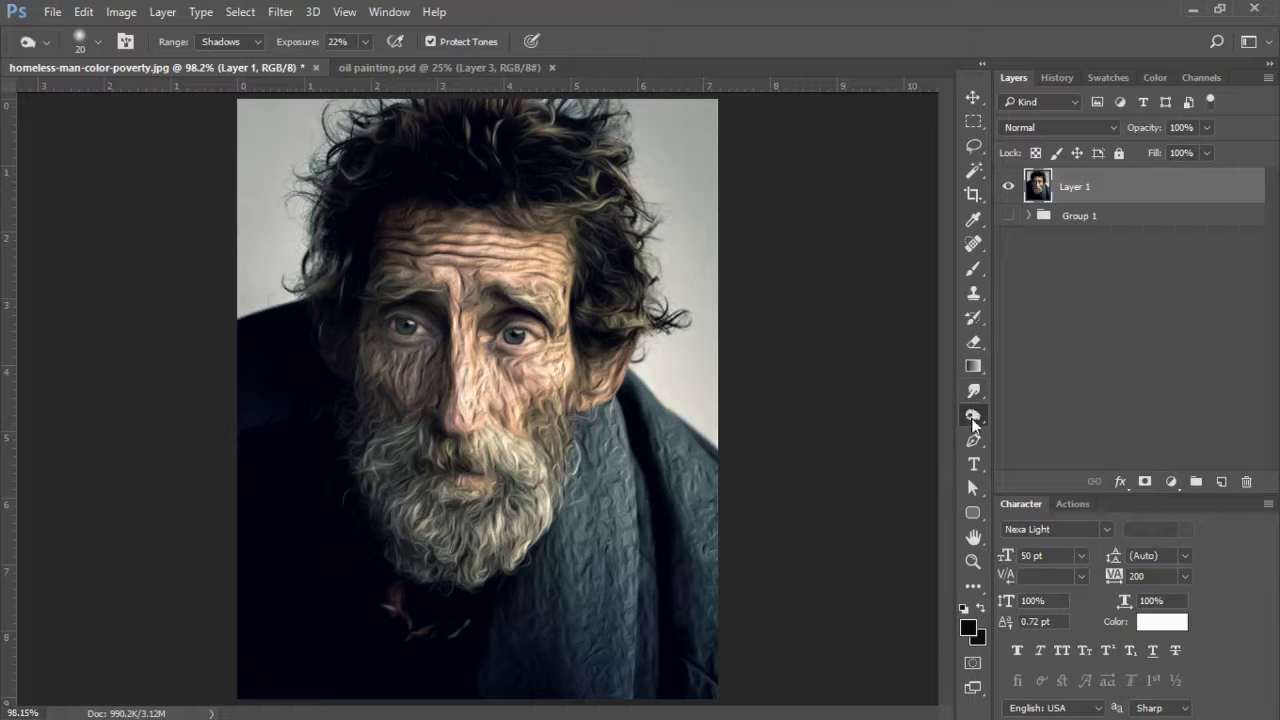
pyautogui.press(']')
pyautogui.press(']')
pyautogui.press(']')
pyautogui.press(']')
pyautogui.press(']')
pyautogui.press(']')
pyautogui.hotkey('ctrl', '+')
pyautogui.hotkey('ctrl', '+')
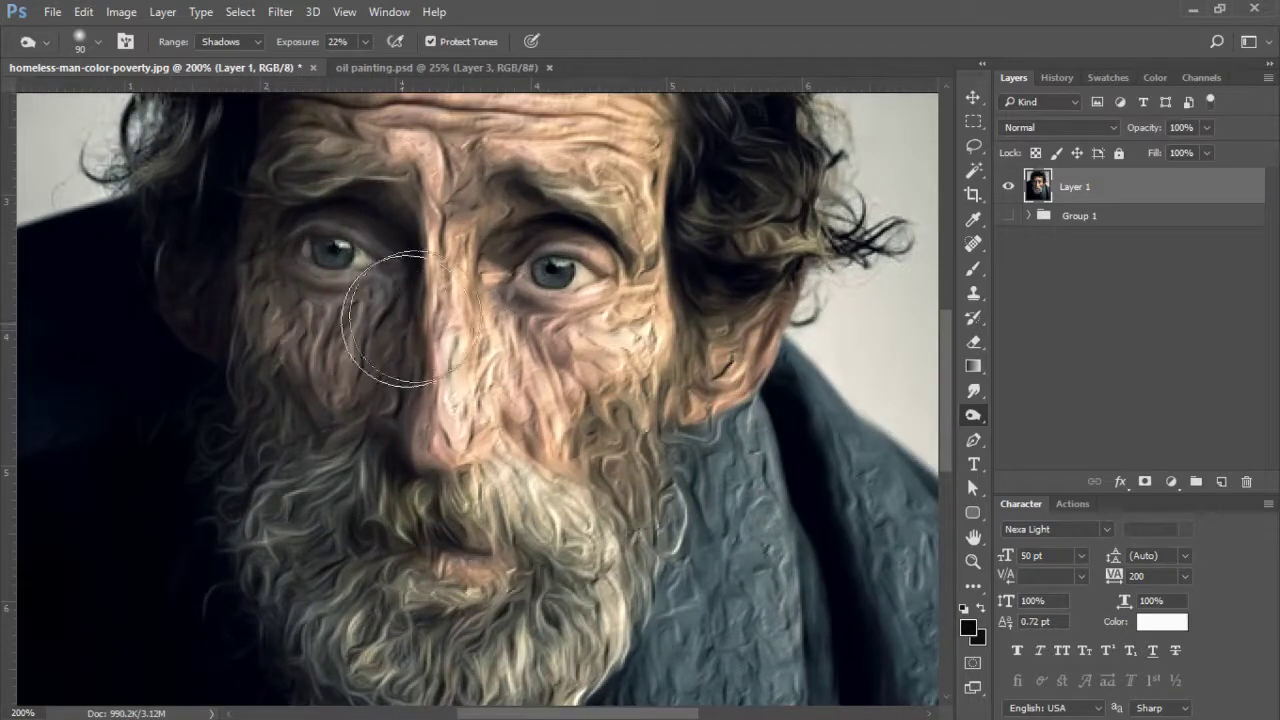
pyautogui.moveTo(262, 188)
pyautogui.mouseDown()
pyautogui.moveTo(350, 280)
pyautogui.moveTo(528, 354)
pyautogui.moveTo(495, 398)
pyautogui.mouseUp()
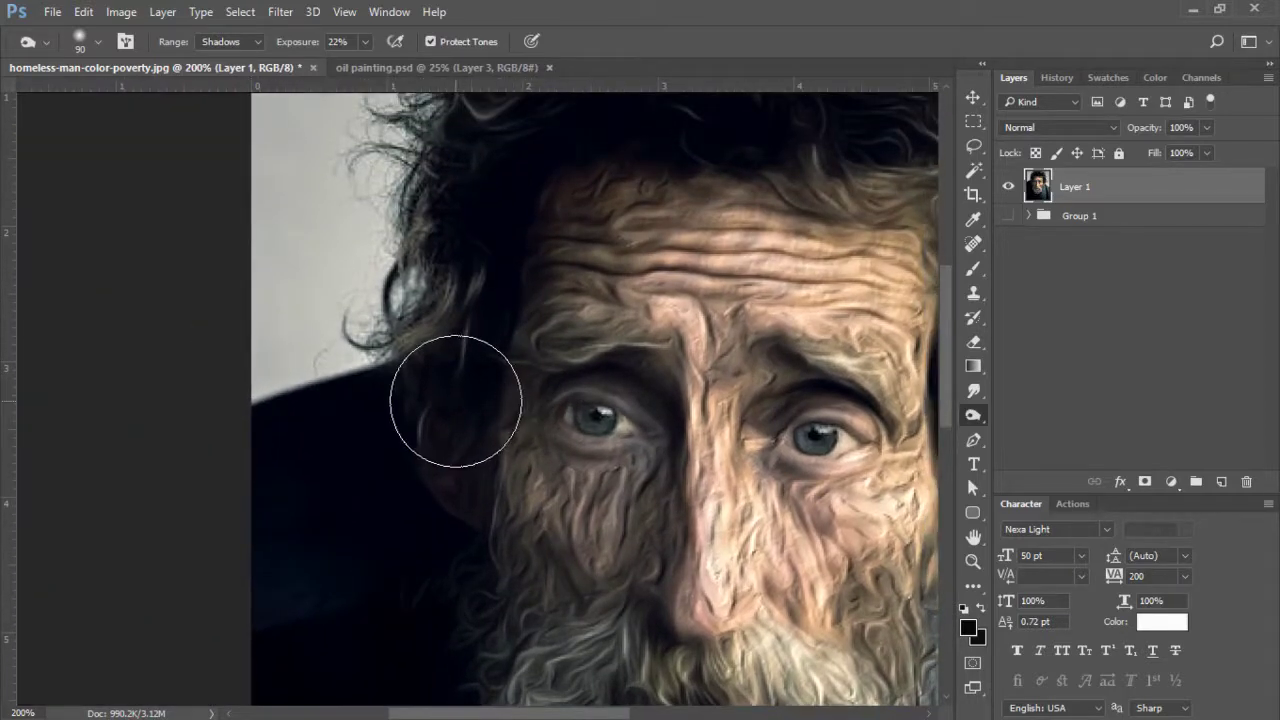
pyautogui.press('[')
pyautogui.press('[')
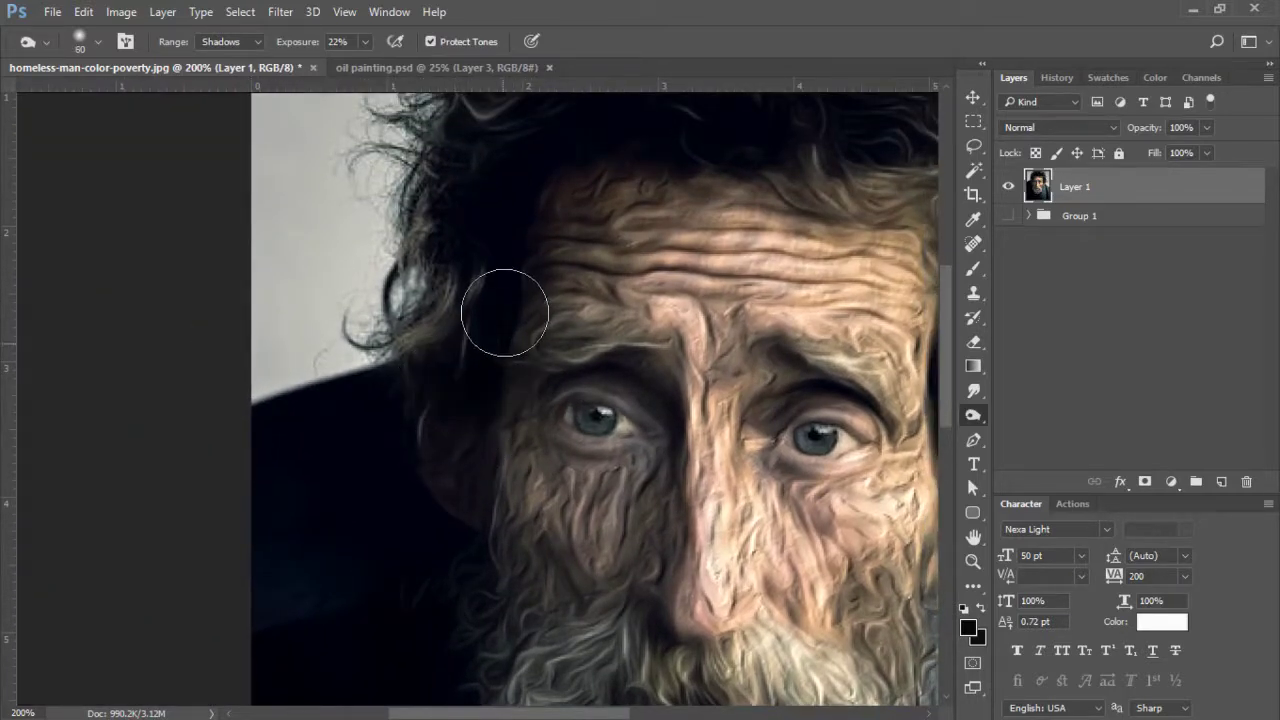
pyautogui.press('[')
pyautogui.press('[')
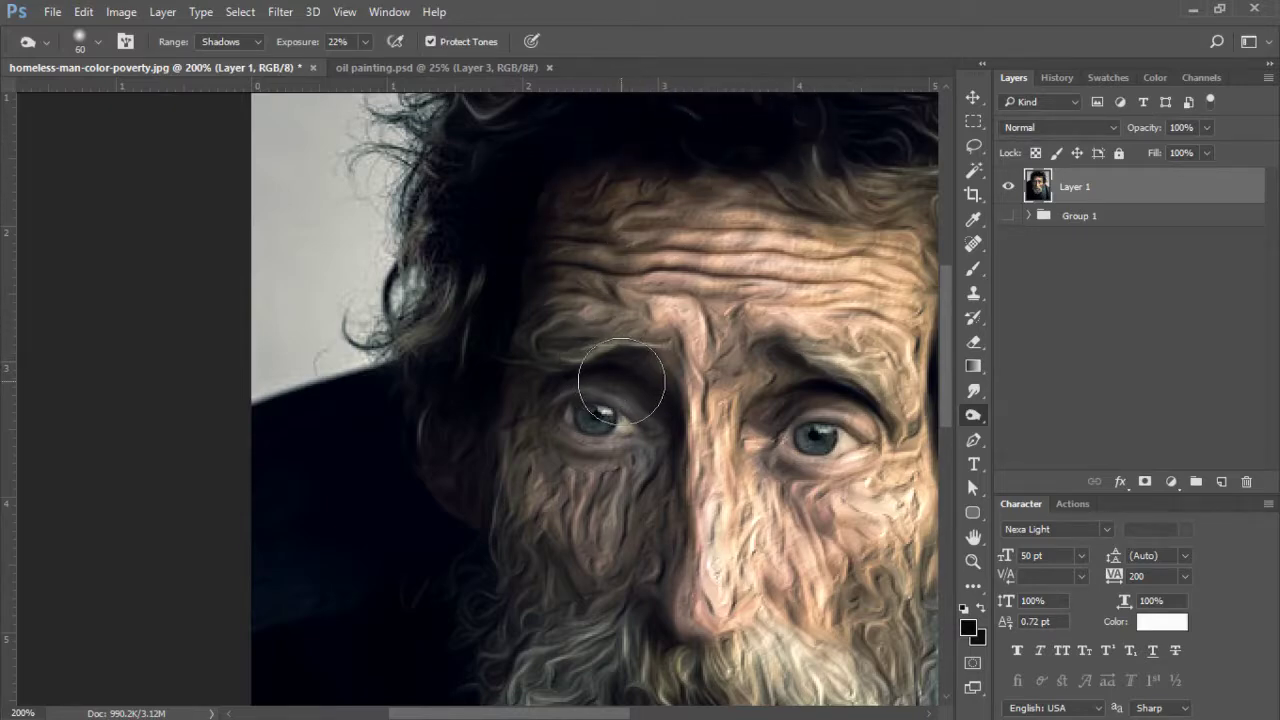
# Burn the shadows around the eye sockets and along the shaded side of the nose with a smaller brush of about 35 px
pyautogui.press('[')
pyautogui.press('[')
pyautogui.press('[')
pyautogui.press('[')
pyautogui.press('[')
pyautogui.press('[')
pyautogui.moveTo(661, 388)
pyautogui.mouseDown()
pyautogui.moveTo(683, 434)
pyautogui.moveTo(785, 401)
pyautogui.moveTo(759, 418)
pyautogui.moveTo(824, 407)
pyautogui.moveTo(897, 427)
pyautogui.moveTo(835, 395)
pyautogui.moveTo(714, 432)
pyautogui.moveTo(783, 416)
pyautogui.moveTo(736, 414)
pyautogui.mouseUp()
pyautogui.moveTo(651, 628)
pyautogui.mouseDown()
pyautogui.moveTo(634, 416)
pyautogui.moveTo(679, 437)
pyautogui.moveTo(737, 434)
pyautogui.moveTo(794, 406)
pyautogui.moveTo(867, 421)
pyautogui.moveTo(875, 390)
pyautogui.moveTo(844, 393)
pyautogui.moveTo(861, 430)
pyautogui.moveTo(875, 402)
pyautogui.moveTo(860, 427)
pyautogui.moveTo(885, 444)
pyautogui.moveTo(908, 405)
pyautogui.moveTo(908, 475)
pyautogui.moveTo(923, 394)
pyautogui.moveTo(897, 546)
pyautogui.moveTo(892, 474)
pyautogui.moveTo(863, 576)
pyautogui.moveTo(924, 358)
pyautogui.moveTo(774, 603)
pyautogui.moveTo(784, 537)
pyautogui.moveTo(810, 576)
pyautogui.moveTo(783, 553)
pyautogui.moveTo(748, 577)
pyautogui.moveTo(693, 684)
pyautogui.moveTo(680, 673)
pyautogui.moveTo(686, 645)
pyautogui.moveTo(736, 584)
pyautogui.moveTo(675, 587)
pyautogui.moveTo(694, 572)
pyautogui.moveTo(663, 587)
pyautogui.mouseUp()
pyautogui.press(']')
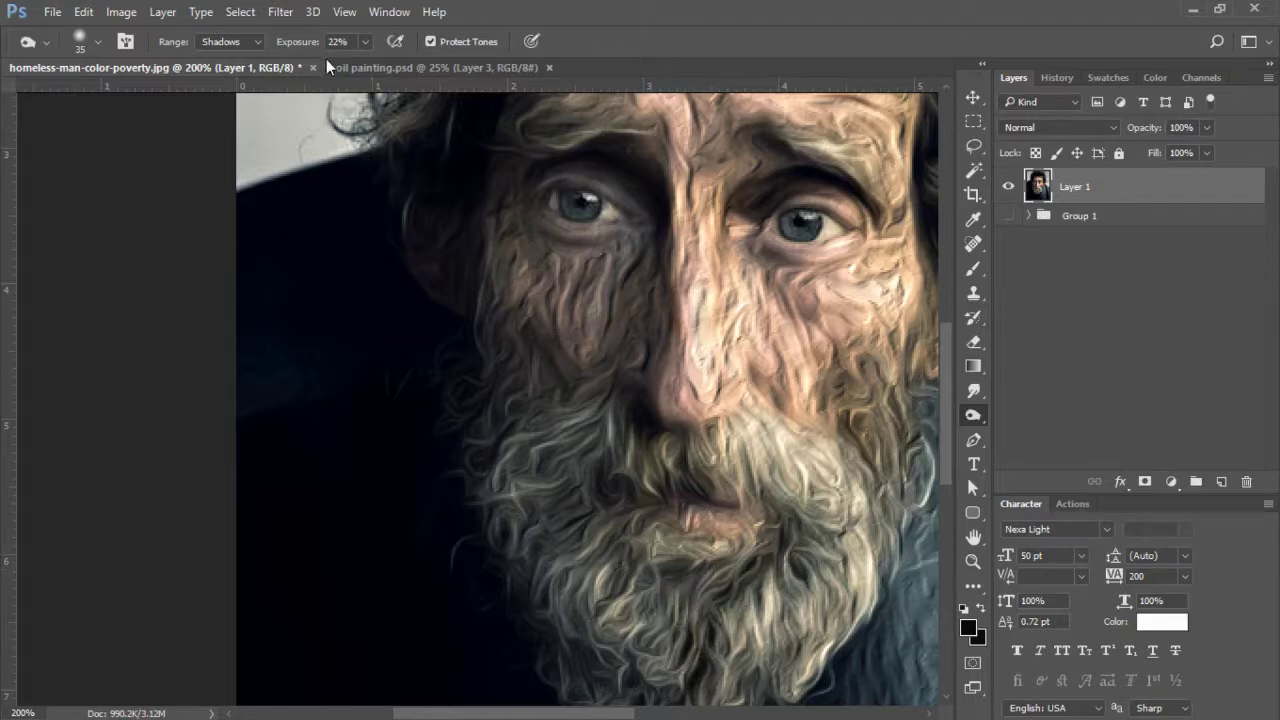
# Set the Burn exposure to 14% and darken the shadows through the beard and along its edges with a 50 px brush
pyautogui.click(347, 45)
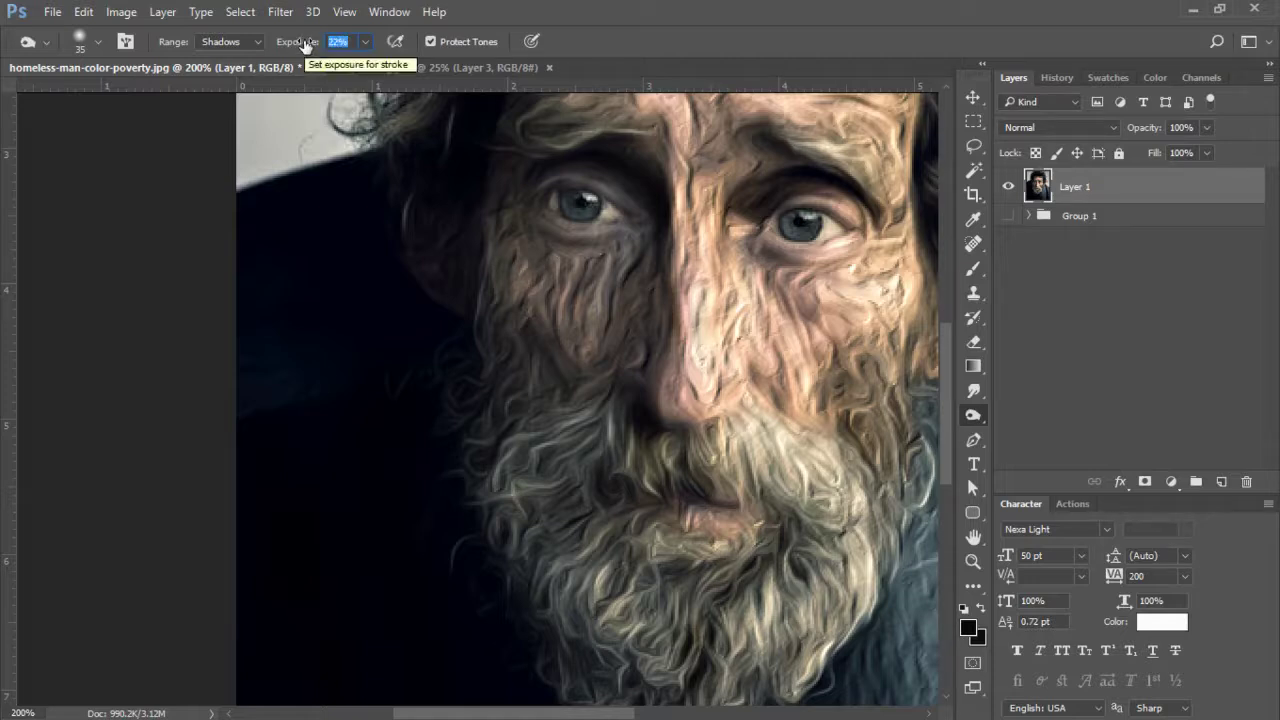
pyautogui.write('14')
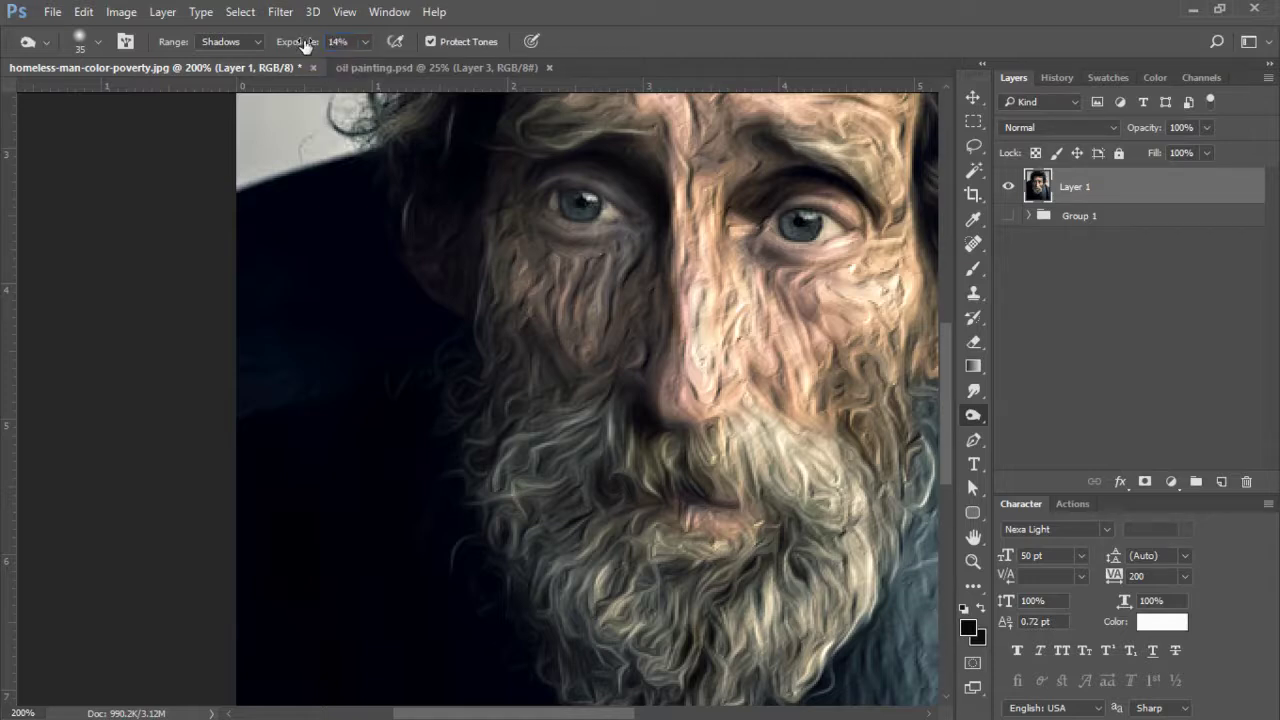
pyautogui.moveTo(519, 486)
pyautogui.mouseDown()
pyautogui.moveTo(485, 432)
pyautogui.moveTo(492, 484)
pyautogui.moveTo(582, 454)
pyautogui.moveTo(563, 498)
pyautogui.moveTo(624, 474)
pyautogui.moveTo(609, 458)
pyautogui.moveTo(594, 353)
pyautogui.moveTo(619, 499)
pyautogui.moveTo(584, 559)
pyautogui.moveTo(591, 573)
pyautogui.moveTo(661, 567)
pyautogui.moveTo(622, 554)
pyautogui.moveTo(583, 597)
pyautogui.moveTo(669, 616)
pyautogui.moveTo(704, 599)
pyautogui.moveTo(732, 696)
pyautogui.moveTo(765, 632)
pyautogui.mouseUp()
pyautogui.press(']')
pyautogui.press(']')
pyautogui.press(']')
pyautogui.moveTo(725, 600); pyautogui.dragTo(783, 598)
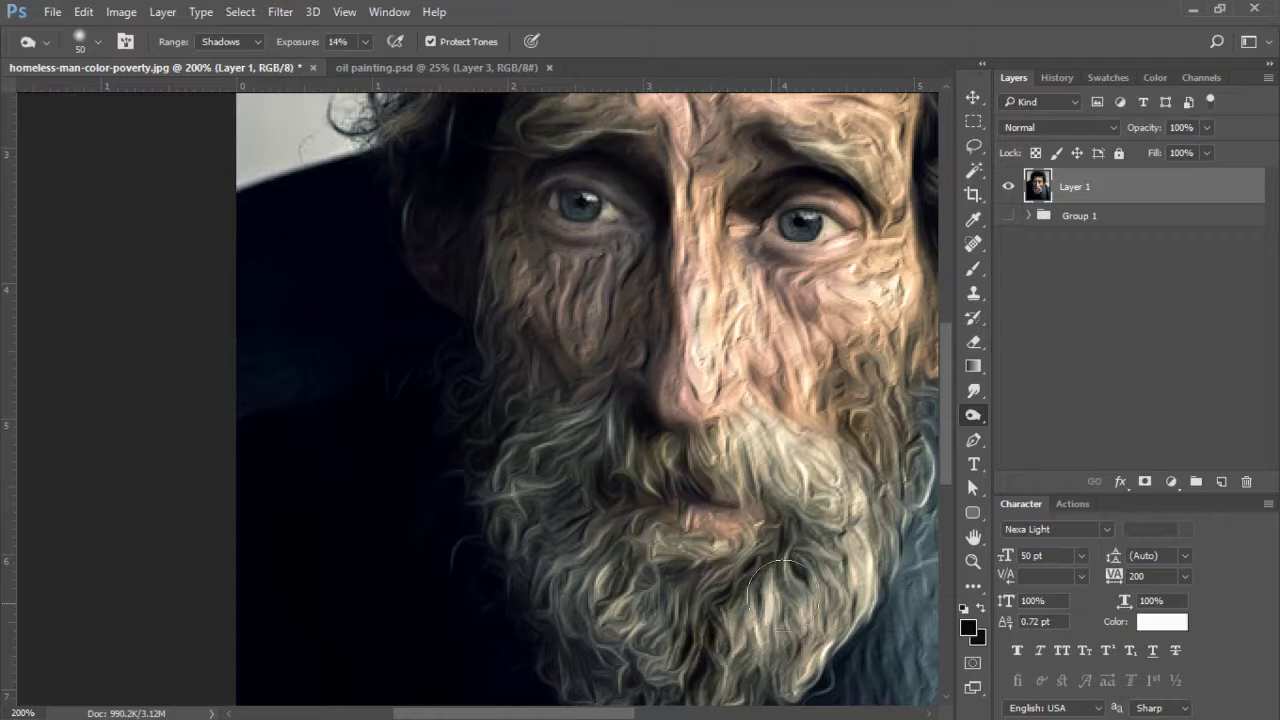
pyautogui.moveTo(873, 503)
pyautogui.mouseDown()
pyautogui.moveTo(880, 559)
pyautogui.moveTo(898, 538)
pyautogui.moveTo(918, 445)
pyautogui.mouseUp()
pyautogui.moveTo(896, 628)
pyautogui.mouseDown()
pyautogui.moveTo(848, 651)
pyautogui.moveTo(780, 488)
pyautogui.mouseUp()
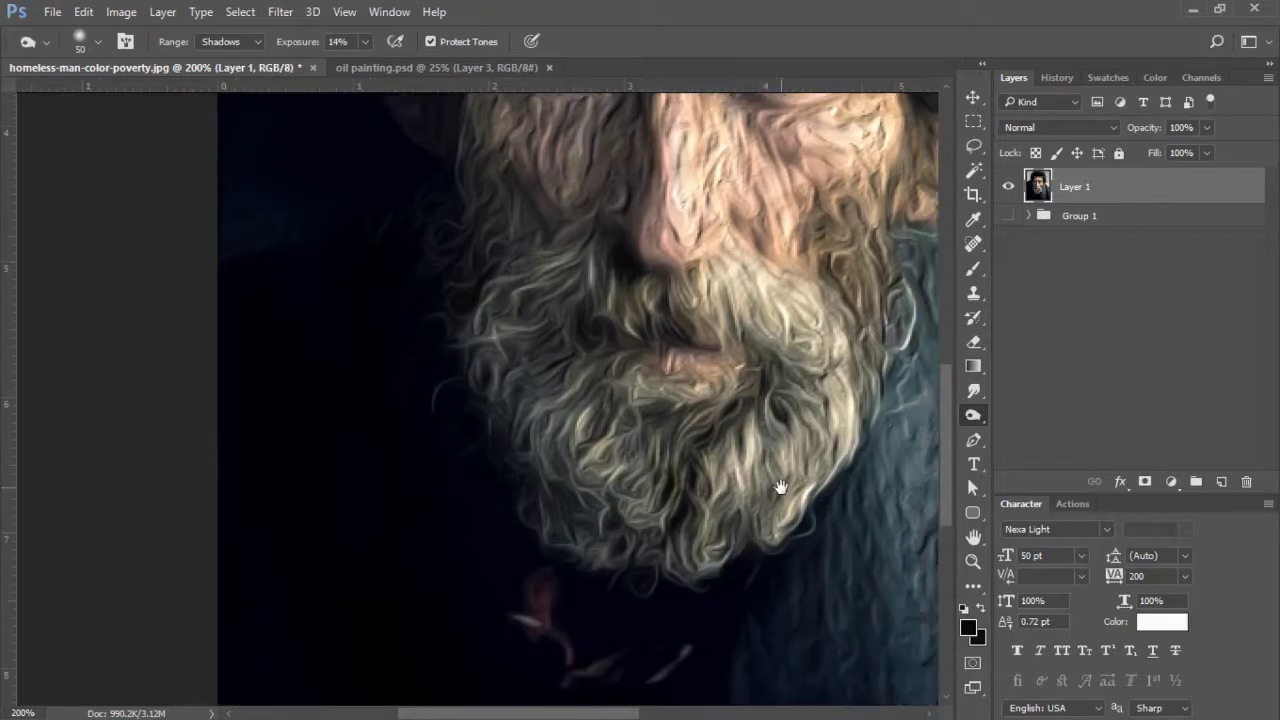
pyautogui.moveTo(485, 525)
pyautogui.mouseDown()
pyautogui.moveTo(492, 441)
pyautogui.moveTo(504, 473)
pyautogui.moveTo(465, 399)
pyautogui.moveTo(491, 408)
pyautogui.moveTo(521, 454)
pyautogui.moveTo(483, 546)
pyautogui.moveTo(509, 608)
pyautogui.moveTo(542, 555)
pyautogui.moveTo(587, 574)
pyautogui.moveTo(582, 536)
pyautogui.moveTo(612, 610)
pyautogui.moveTo(650, 602)
pyautogui.moveTo(679, 554)
pyautogui.moveTo(693, 594)
pyautogui.moveTo(755, 588)
pyautogui.moveTo(853, 505)
pyautogui.moveTo(877, 430)
pyautogui.moveTo(812, 538)
pyautogui.mouseUp()
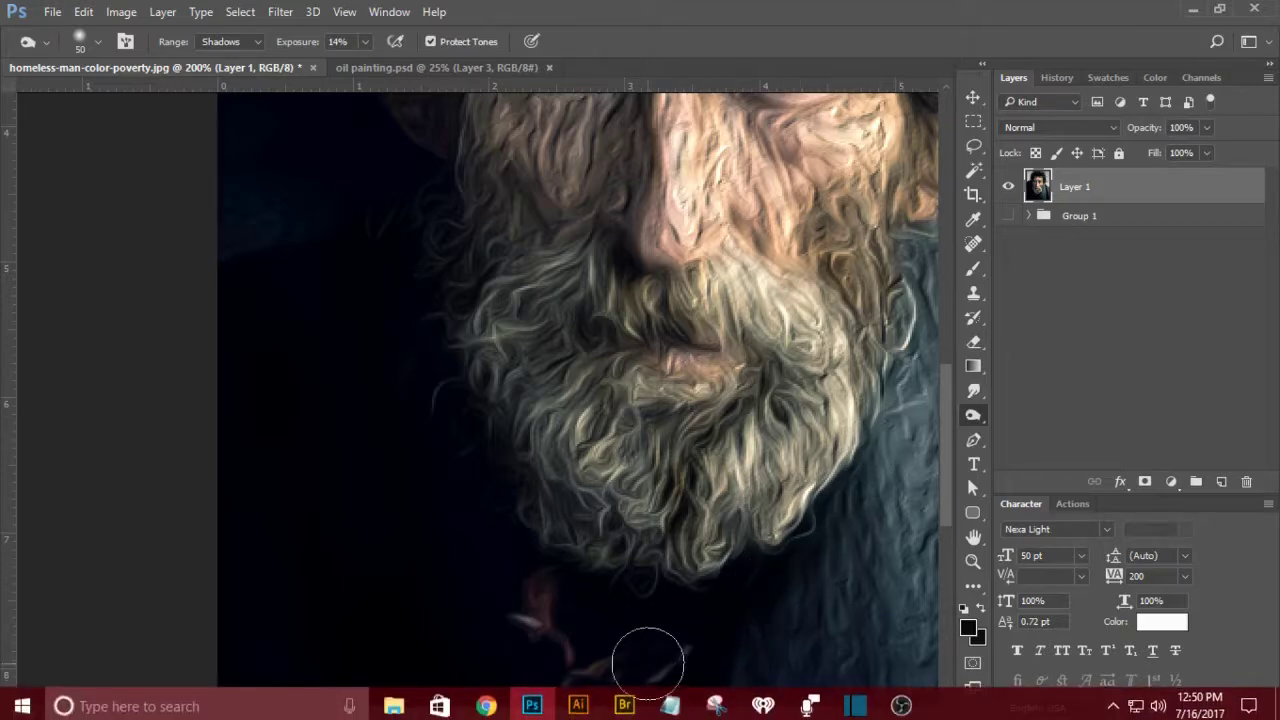
# Burn the shaded cheek, sideburn and temple on the image's left side, varying the brush size for broad and narrow areas
pyautogui.moveTo(414, 454)
pyautogui.mouseDown()
pyautogui.moveTo(480, 517)
pyautogui.moveTo(512, 649)
pyautogui.mouseUp()
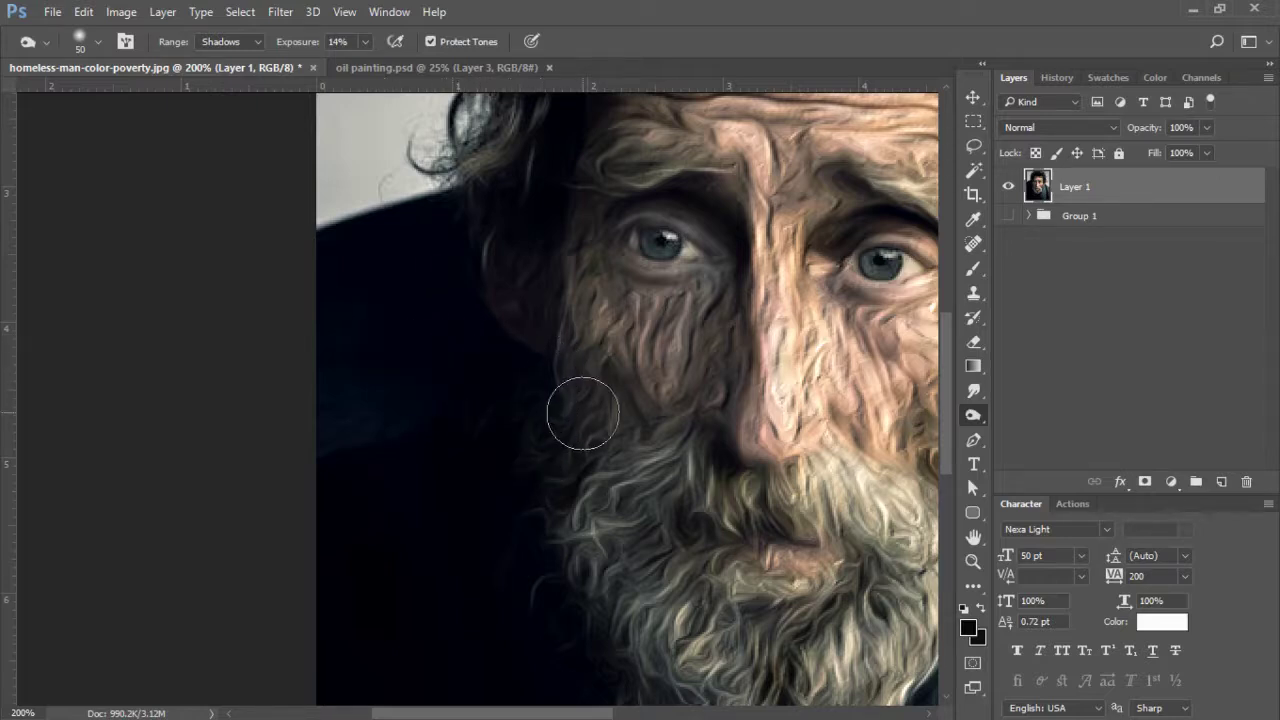
pyautogui.press(']')
pyautogui.press(']')
pyautogui.press(']')
pyautogui.moveTo(528, 393)
pyautogui.mouseDown()
pyautogui.moveTo(591, 426)
pyautogui.moveTo(561, 377)
pyautogui.moveTo(619, 430)
pyautogui.moveTo(575, 363)
pyautogui.moveTo(633, 434)
pyautogui.moveTo(659, 433)
pyautogui.moveTo(513, 563)
pyautogui.moveTo(566, 437)
pyautogui.moveTo(502, 607)
pyautogui.moveTo(605, 465)
pyautogui.moveTo(602, 418)
pyautogui.moveTo(519, 335)
pyautogui.moveTo(586, 366)
pyautogui.mouseUp()
pyautogui.moveTo(744, 295)
pyautogui.mouseDown()
pyautogui.moveTo(731, 340)
pyautogui.moveTo(691, 421)
pyautogui.moveTo(718, 417)
pyautogui.moveTo(747, 483)
pyautogui.moveTo(759, 387)
pyautogui.moveTo(734, 308)
pyautogui.mouseUp()
pyautogui.press('[')
pyautogui.press('[')
pyautogui.press('[')
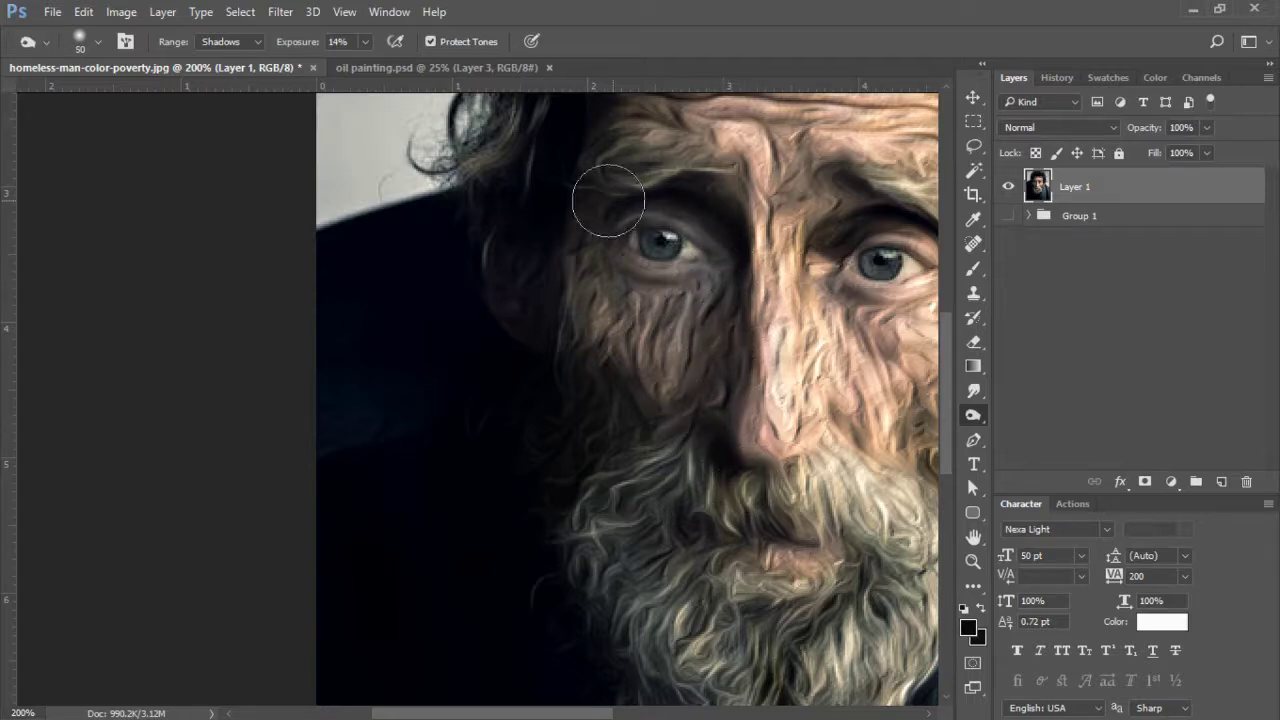
pyautogui.moveTo(528, 186)
pyautogui.mouseDown()
pyautogui.moveTo(597, 234)
pyautogui.moveTo(560, 220)
pyautogui.moveTo(538, 303)
pyautogui.mouseUp()
# Burn the dark areas of the hair above the lit ear and across the top of the head
pyautogui.moveTo(742, 461)
pyautogui.mouseDown()
pyautogui.moveTo(605, 423)
pyautogui.moveTo(351, 418)
pyautogui.moveTo(333, 493)
pyautogui.mouseUp()
pyautogui.moveTo(628, 306)
pyautogui.mouseDown()
pyautogui.moveTo(660, 283)
pyautogui.moveTo(657, 301)
pyautogui.moveTo(777, 272)
pyautogui.moveTo(642, 276)
pyautogui.moveTo(619, 218)
pyautogui.moveTo(644, 176)
pyautogui.moveTo(662, 189)
pyautogui.moveTo(668, 162)
pyautogui.moveTo(691, 147)
pyautogui.moveTo(721, 156)
pyautogui.moveTo(684, 121)
pyautogui.moveTo(600, 241)
pyautogui.moveTo(636, 234)
pyautogui.moveTo(625, 324)
pyautogui.moveTo(561, 517)
pyautogui.moveTo(722, 274)
pyautogui.mouseUp()
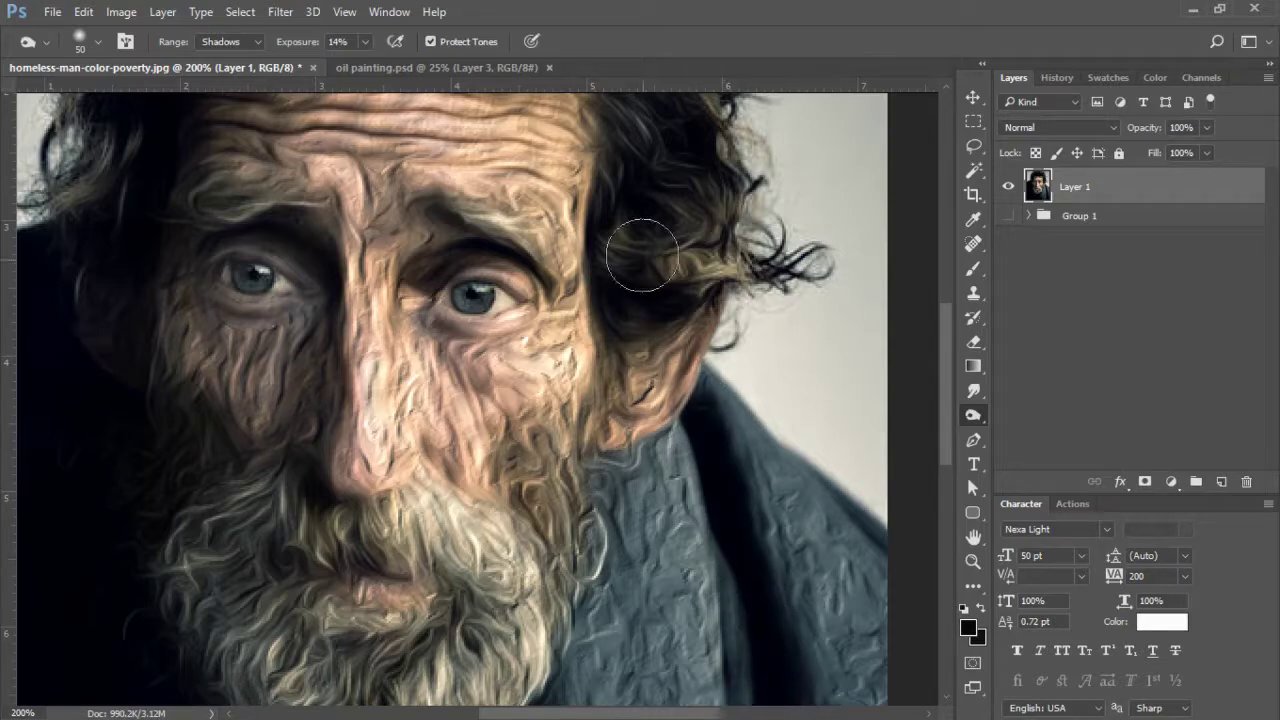
pyautogui.moveTo(500, 114)
pyautogui.mouseDown()
pyautogui.moveTo(609, 237)
pyautogui.moveTo(723, 403)
pyautogui.mouseUp()
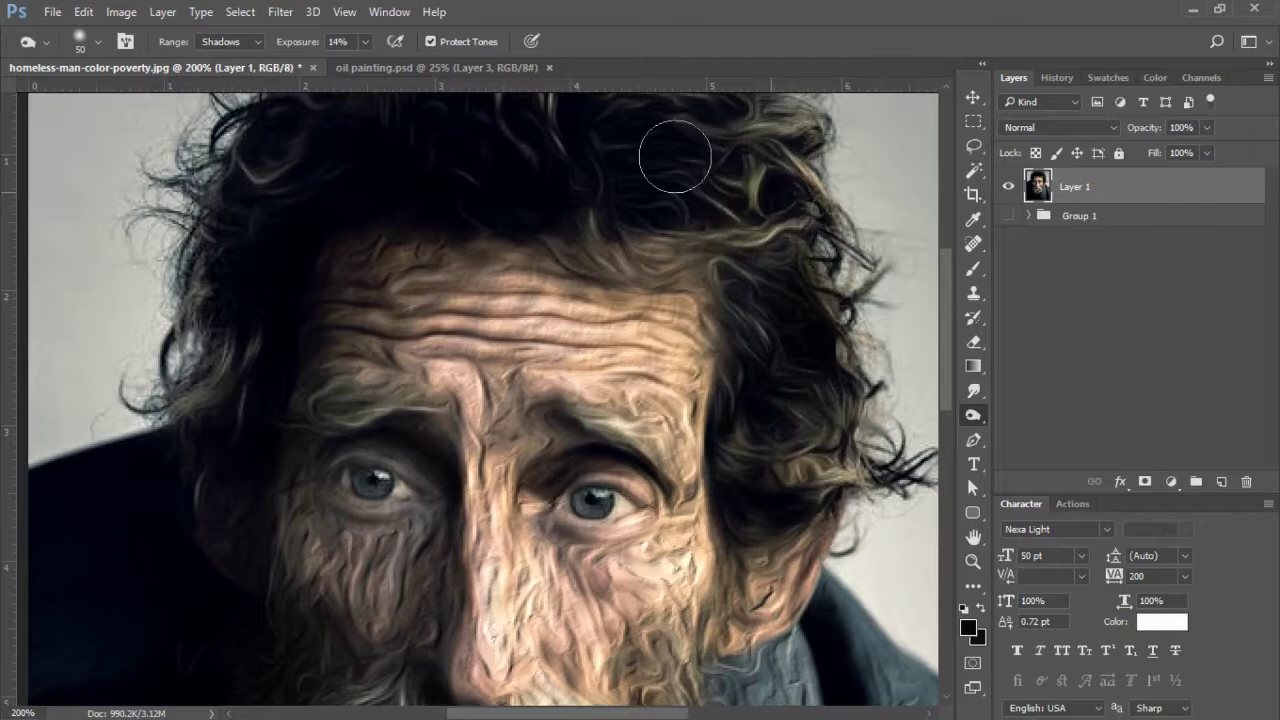
pyautogui.moveTo(513, 181); pyautogui.dragTo(509, 354)
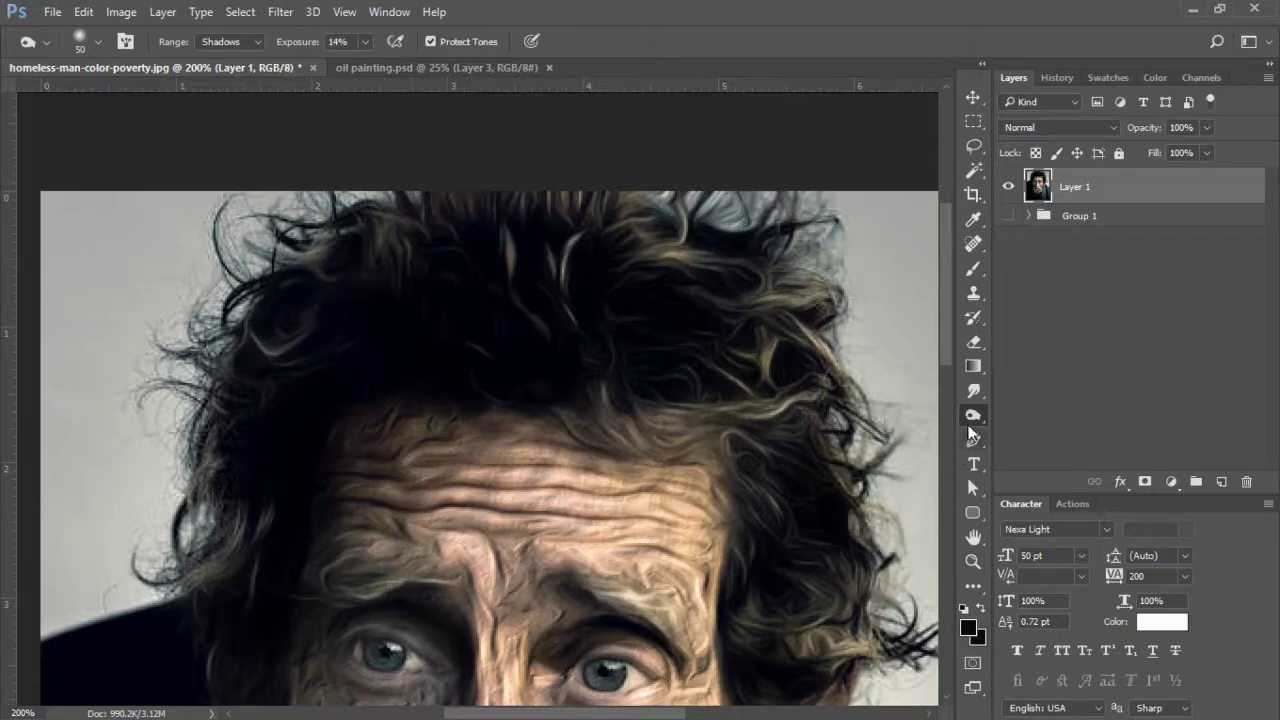
pyautogui.hotkey('ctrl', '-')
pyautogui.hotkey('ctrl', '-')
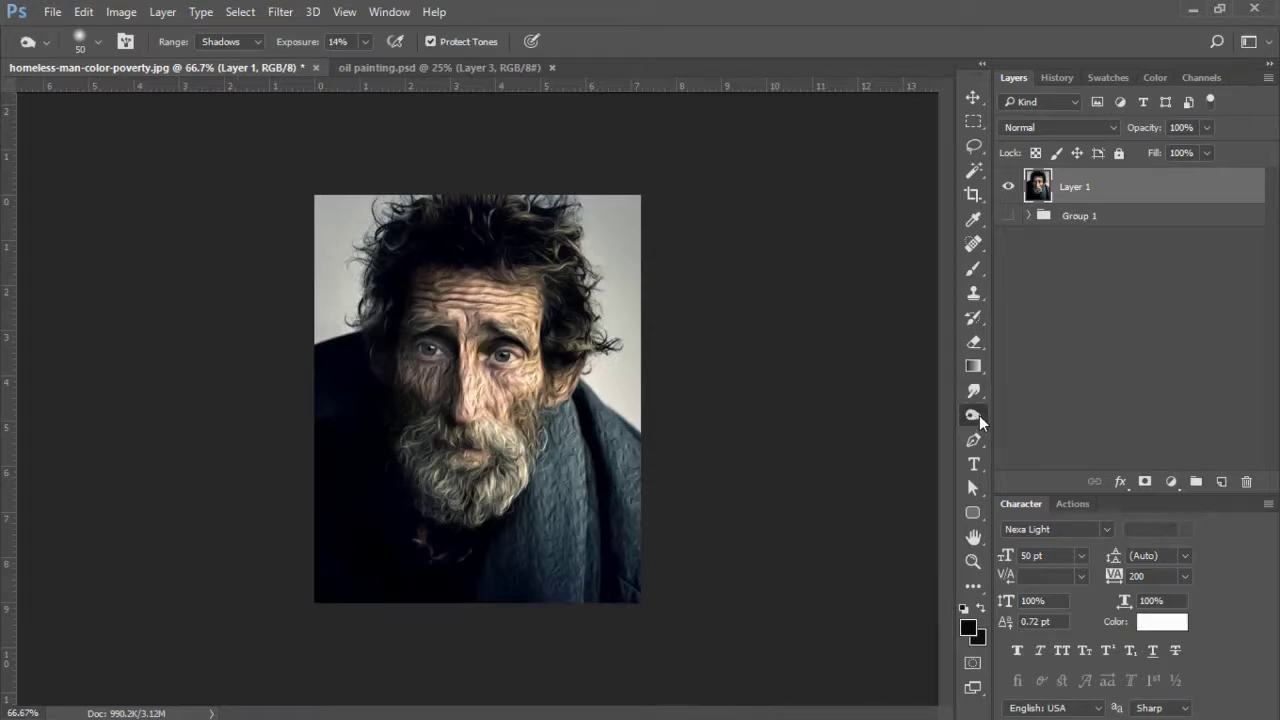
# Brighten the beard and moustache highlights with the Dodge tool at 22% exposure, Highlights range and an 80 px brush
pyautogui.rightClick(979, 415)
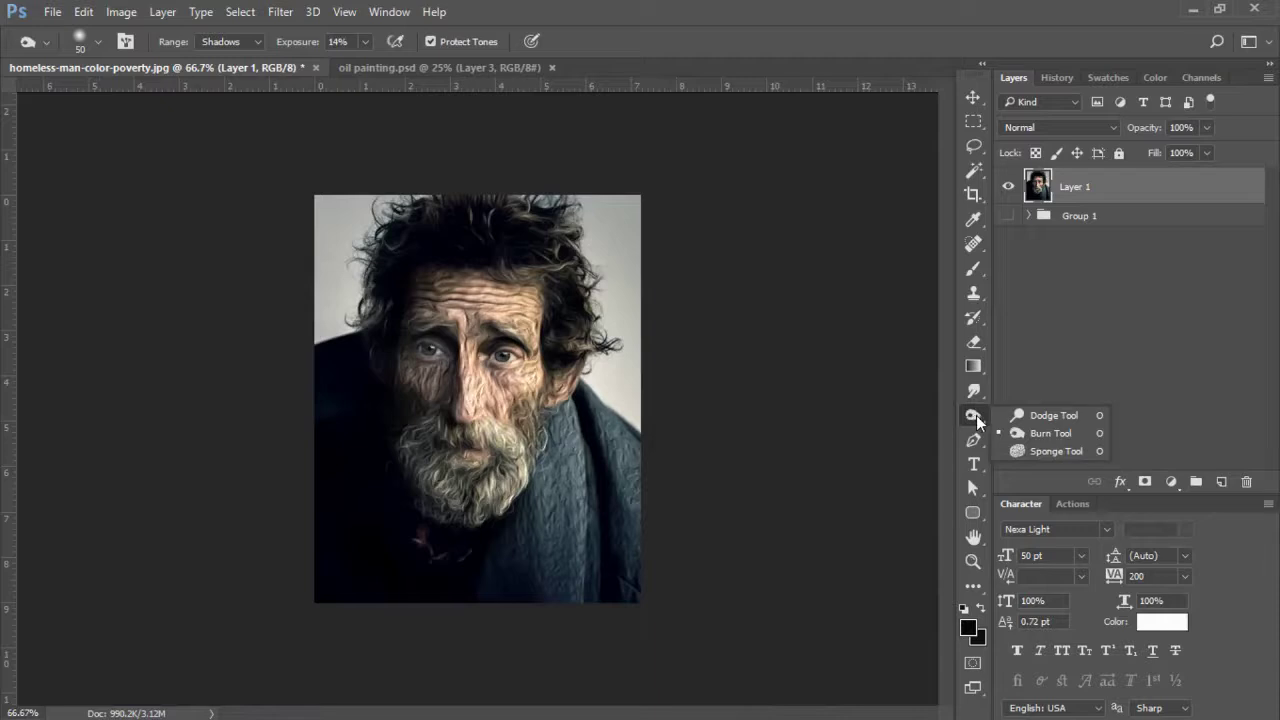
pyautogui.click(1045, 415)
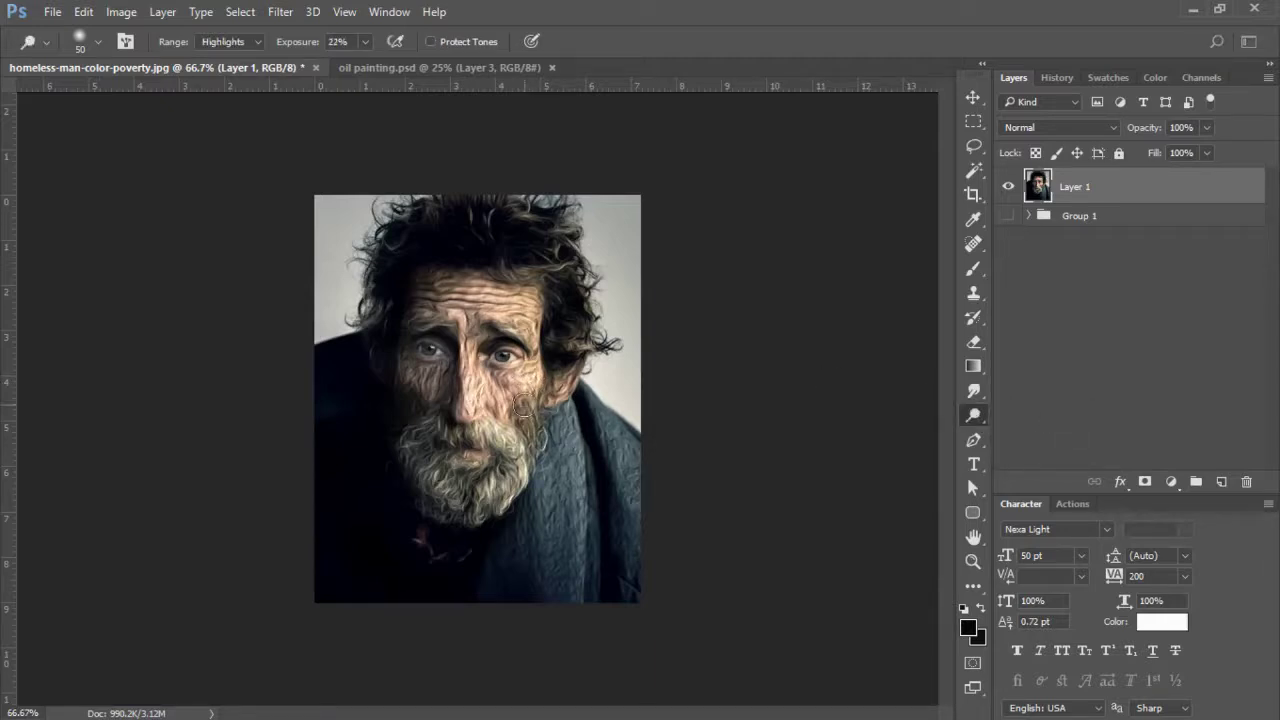
pyautogui.hotkey('ctrl', '1')
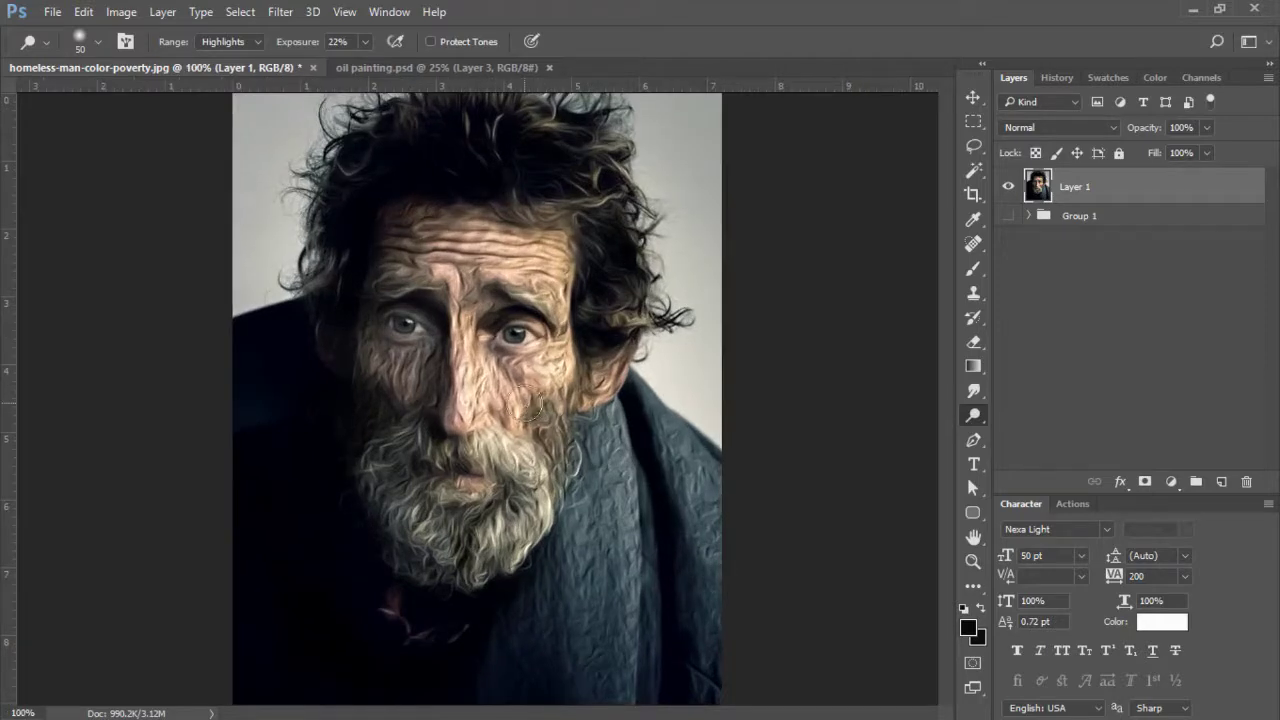
pyautogui.hotkey('ctrl', '+')
pyautogui.hotkey('ctrl', '-')
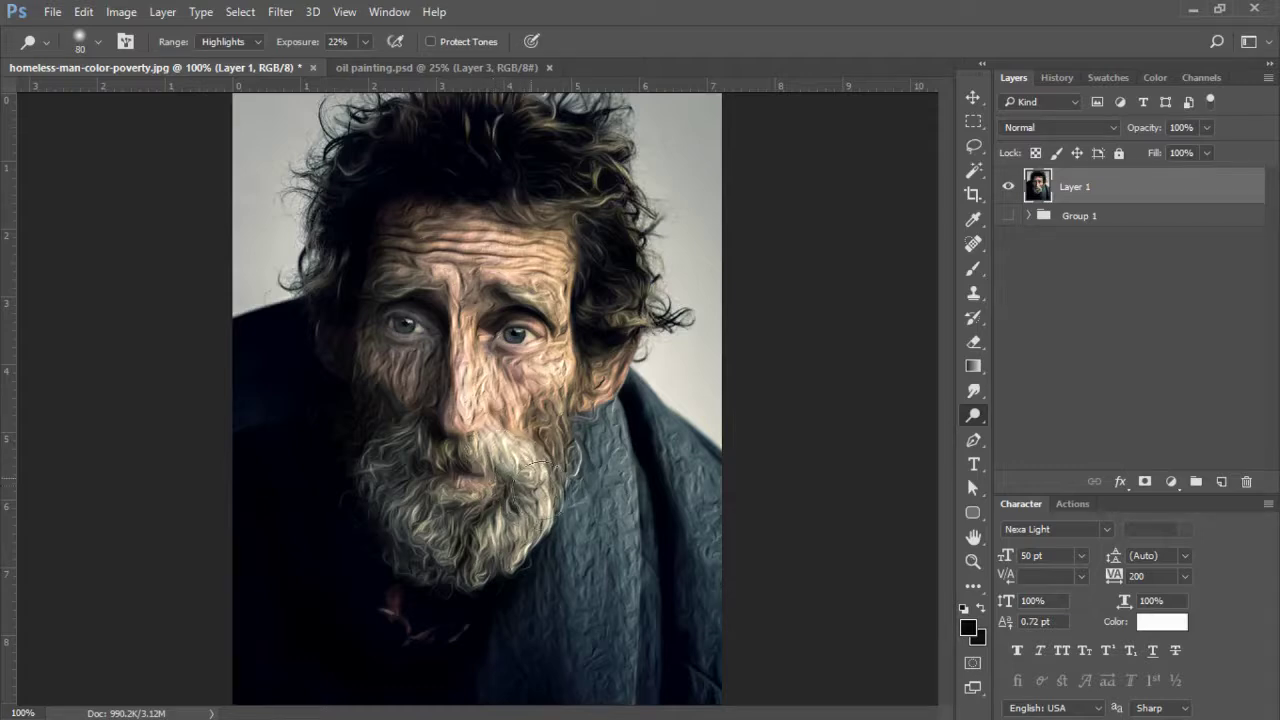
pyautogui.moveTo(537, 468)
pyautogui.mouseDown()
pyautogui.moveTo(532, 542)
pyautogui.moveTo(517, 444)
pyautogui.moveTo(515, 501)
pyautogui.moveTo(479, 559)
pyautogui.moveTo(525, 504)
pyautogui.moveTo(486, 556)
pyautogui.mouseUp()
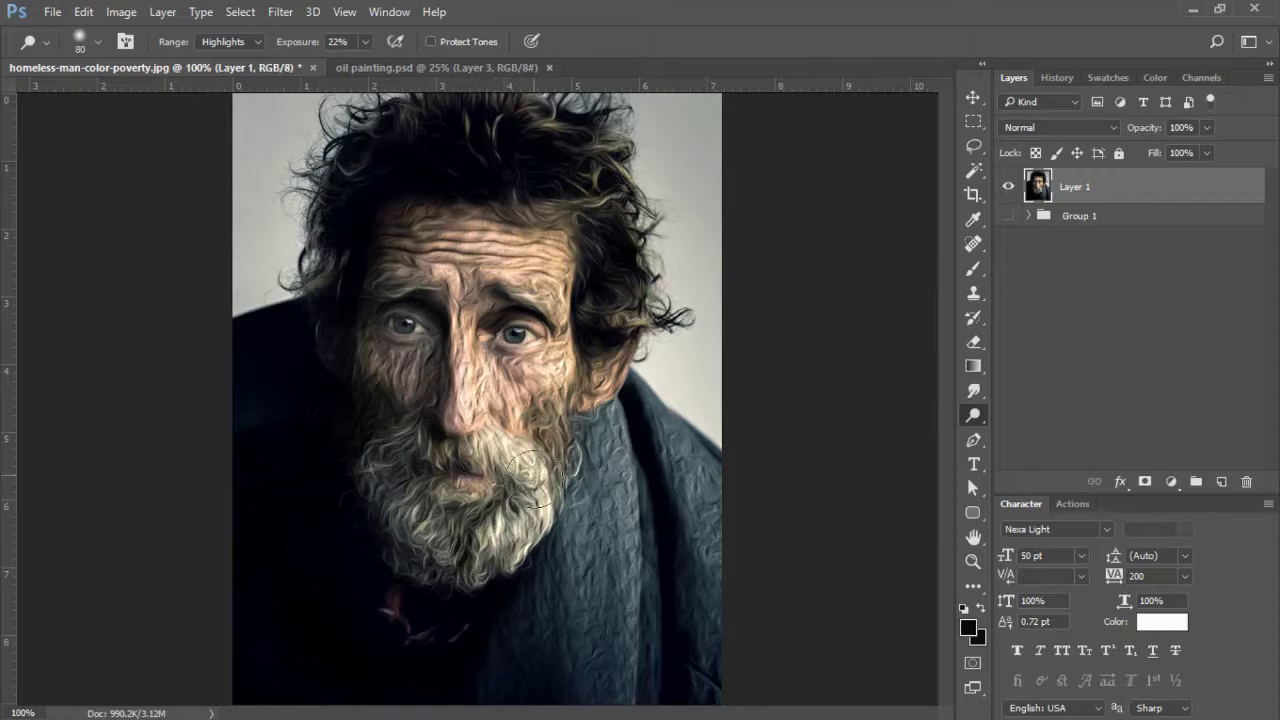
pyautogui.moveTo(535, 480)
pyautogui.mouseDown()
pyautogui.moveTo(499, 547)
pyautogui.moveTo(455, 542)
pyautogui.moveTo(427, 518)
pyautogui.moveTo(439, 554)
pyautogui.moveTo(462, 550)
pyautogui.moveTo(418, 499)
pyautogui.moveTo(429, 566)
pyautogui.moveTo(397, 524)
pyautogui.moveTo(397, 495)
pyautogui.moveTo(419, 567)
pyautogui.moveTo(390, 478)
pyautogui.mouseUp()
pyautogui.moveTo(380, 521)
pyautogui.mouseDown()
pyautogui.moveTo(409, 434)
pyautogui.moveTo(373, 467)
pyautogui.moveTo(392, 442)
pyautogui.moveTo(378, 427)
pyautogui.moveTo(413, 432)
pyautogui.moveTo(397, 448)
pyautogui.moveTo(470, 447)
pyautogui.mouseUp()
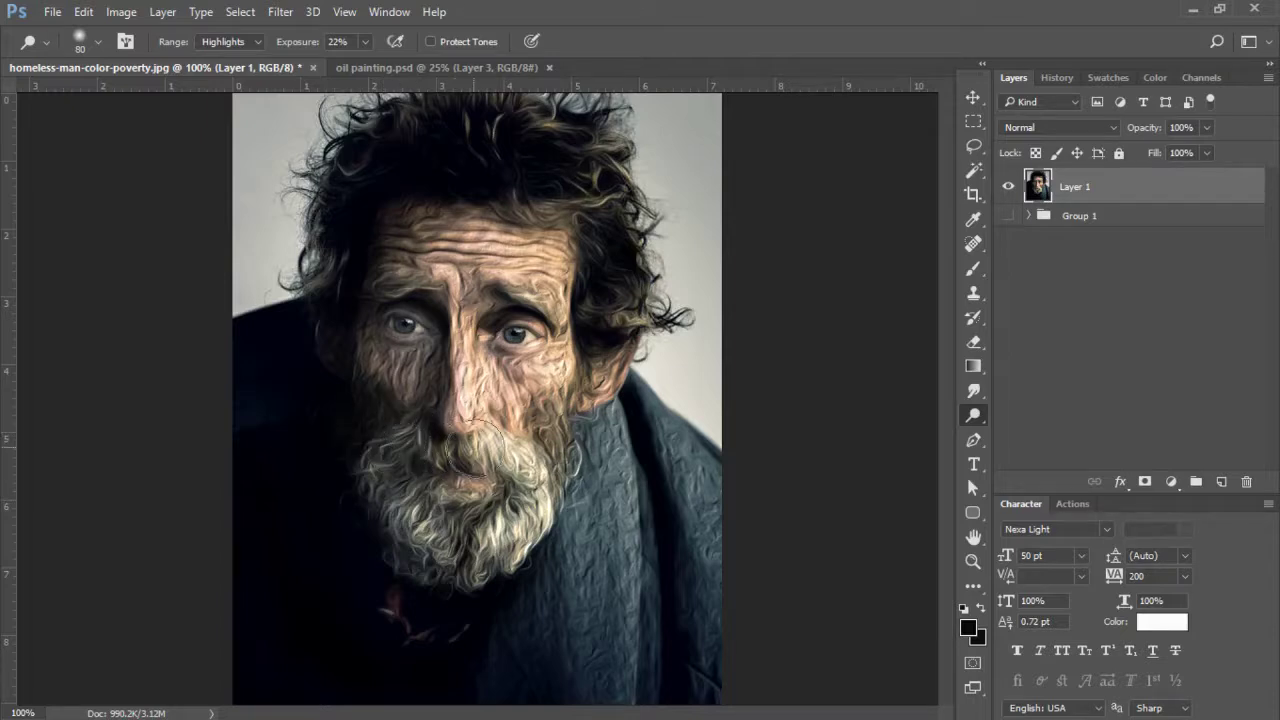
pyautogui.moveTo(565, 432)
pyautogui.mouseDown()
pyautogui.moveTo(483, 571)
pyautogui.moveTo(496, 566)
pyautogui.moveTo(406, 589)
pyautogui.moveTo(417, 537)
pyautogui.mouseUp()
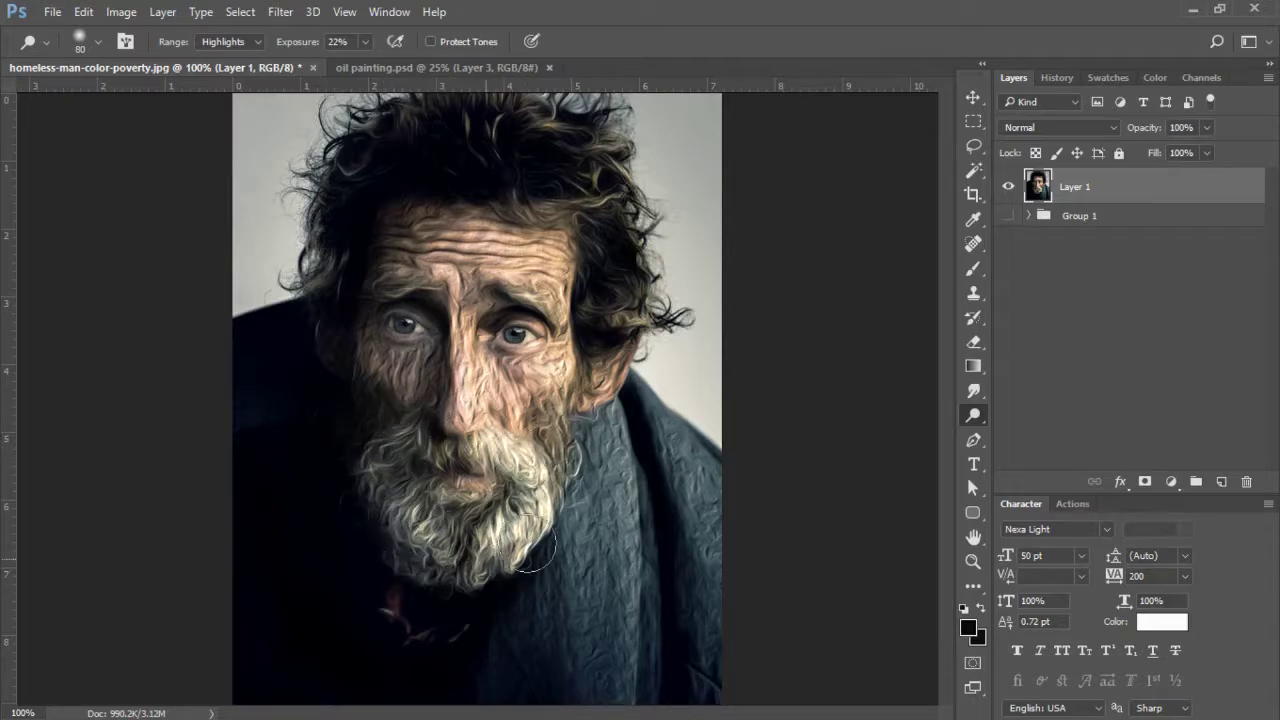
pyautogui.moveTo(530, 550)
pyautogui.mouseDown()
pyautogui.moveTo(523, 594)
pyautogui.moveTo(380, 577)
pyautogui.mouseUp()
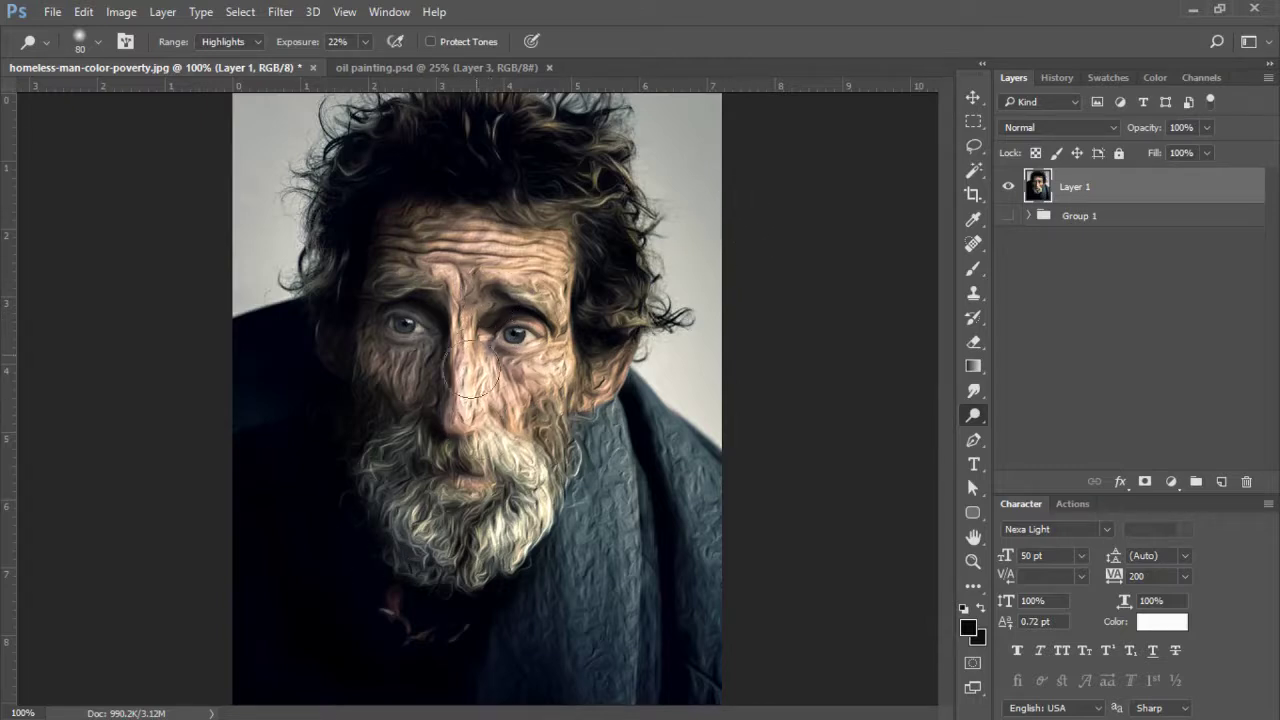
# Dodge the highlights on the lit side of the face, the hair and the scarf, enlarging the brush to 125 px
pyautogui.moveTo(588, 352)
pyautogui.mouseDown()
pyautogui.moveTo(582, 302)
pyautogui.moveTo(558, 218)
pyautogui.moveTo(570, 370)
pyautogui.moveTo(522, 410)
pyautogui.moveTo(530, 418)
pyautogui.moveTo(625, 337)
pyautogui.moveTo(667, 320)
pyautogui.moveTo(630, 330)
pyautogui.moveTo(612, 197)
pyautogui.moveTo(610, 307)
pyautogui.moveTo(585, 165)
pyautogui.moveTo(607, 240)
pyautogui.moveTo(563, 130)
pyautogui.moveTo(510, 117)
pyautogui.moveTo(575, 145)
pyautogui.moveTo(539, 135)
pyautogui.moveTo(570, 172)
pyautogui.moveTo(471, 128)
pyautogui.moveTo(583, 138)
pyautogui.moveTo(533, 183)
pyautogui.moveTo(596, 197)
pyautogui.moveTo(552, 185)
pyautogui.moveTo(600, 162)
pyautogui.moveTo(627, 180)
pyautogui.moveTo(622, 358)
pyautogui.moveTo(629, 322)
pyautogui.moveTo(539, 110)
pyautogui.moveTo(447, 99)
pyautogui.moveTo(376, 133)
pyautogui.moveTo(534, 89)
pyautogui.moveTo(568, 95)
pyautogui.moveTo(468, 100)
pyautogui.moveTo(586, 143)
pyautogui.moveTo(439, 127)
pyautogui.moveTo(356, 164)
pyautogui.moveTo(295, 294)
pyautogui.moveTo(339, 239)
pyautogui.moveTo(324, 394)
pyautogui.moveTo(366, 483)
pyautogui.moveTo(383, 475)
pyautogui.moveTo(404, 521)
pyautogui.moveTo(428, 430)
pyautogui.moveTo(478, 455)
pyautogui.mouseUp()
pyautogui.moveTo(485, 310)
pyautogui.mouseDown()
pyautogui.moveTo(478, 362)
pyautogui.moveTo(575, 526)
pyautogui.moveTo(466, 594)
pyautogui.moveTo(403, 592)
pyautogui.moveTo(543, 620)
pyautogui.moveTo(590, 412)
pyautogui.mouseUp()
pyautogui.moveTo(603, 566)
pyautogui.mouseDown()
pyautogui.moveTo(686, 429)
pyautogui.moveTo(738, 562)
pyautogui.moveTo(701, 606)
pyautogui.moveTo(663, 563)
pyautogui.moveTo(633, 556)
pyautogui.moveTo(624, 646)
pyautogui.mouseUp()
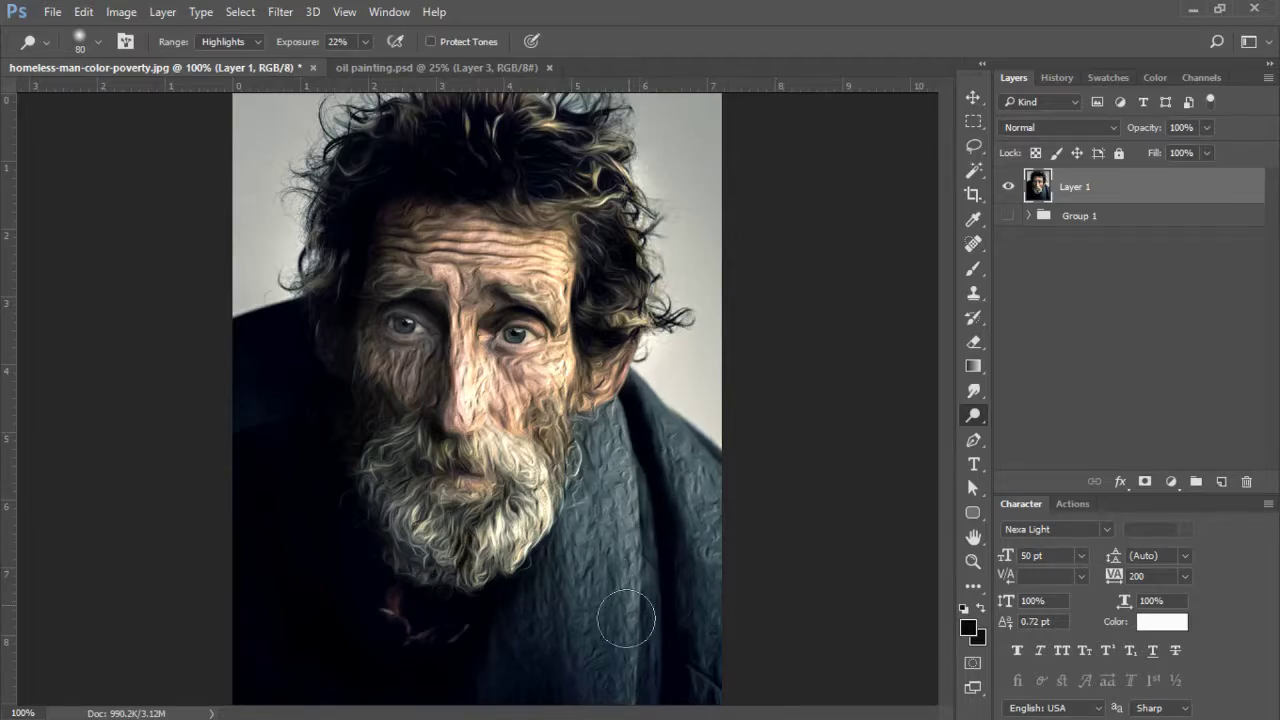
pyautogui.moveTo(680, 423)
pyautogui.mouseDown()
pyautogui.moveTo(754, 614)
pyautogui.moveTo(720, 443)
pyautogui.moveTo(655, 485)
pyautogui.mouseUp()
pyautogui.press(']')
pyautogui.press(']')
pyautogui.press(']')
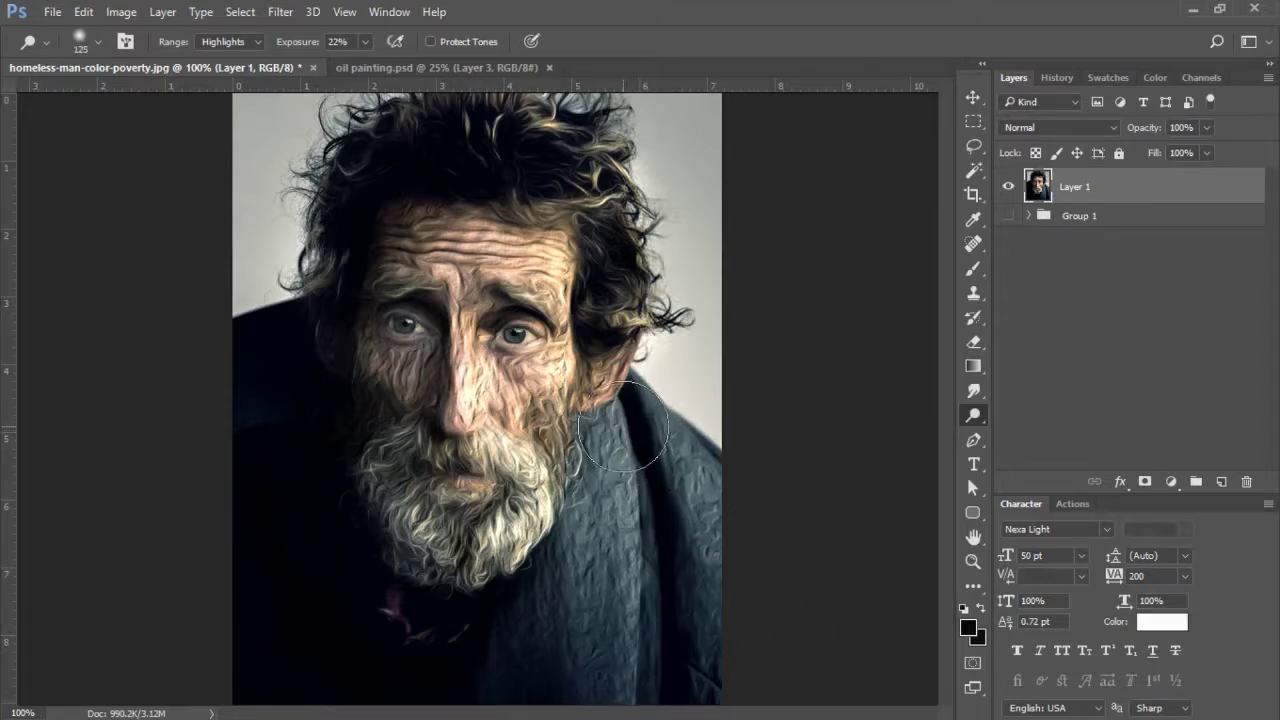
# Switch back to the Burn tool and view the whole portrait
pyautogui.rightClick(973, 415)
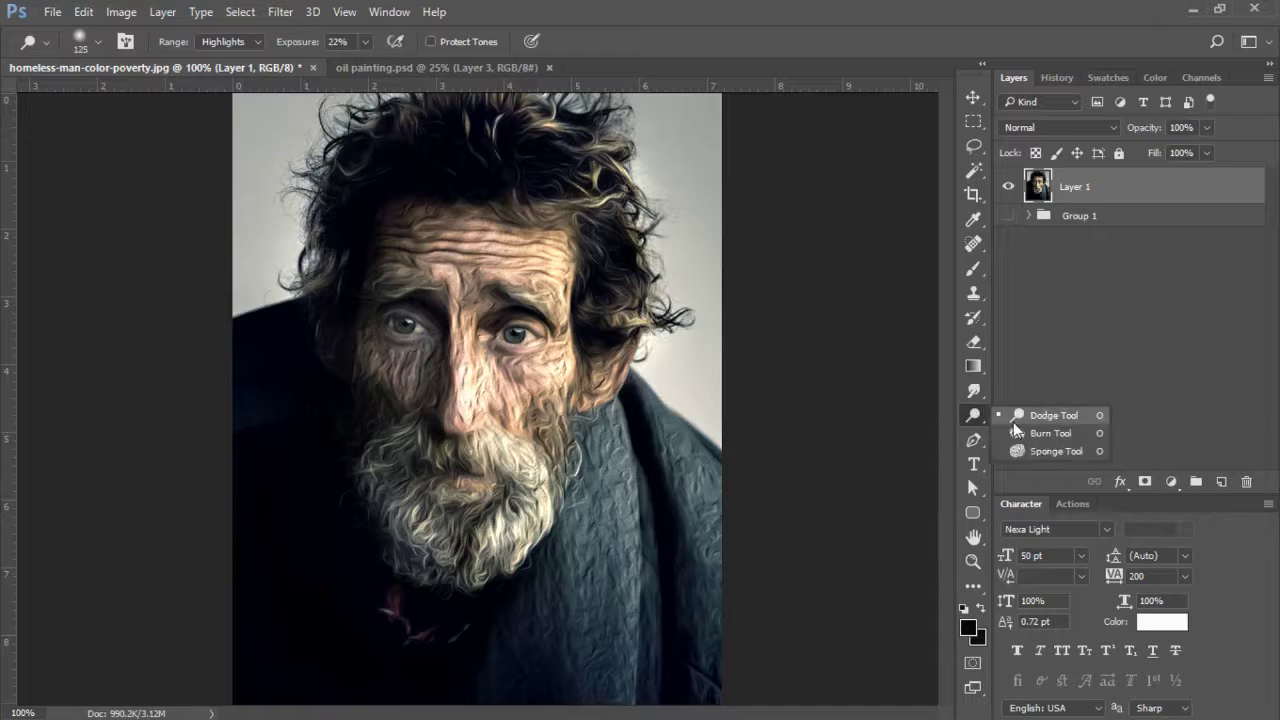
pyautogui.click(1030, 432)
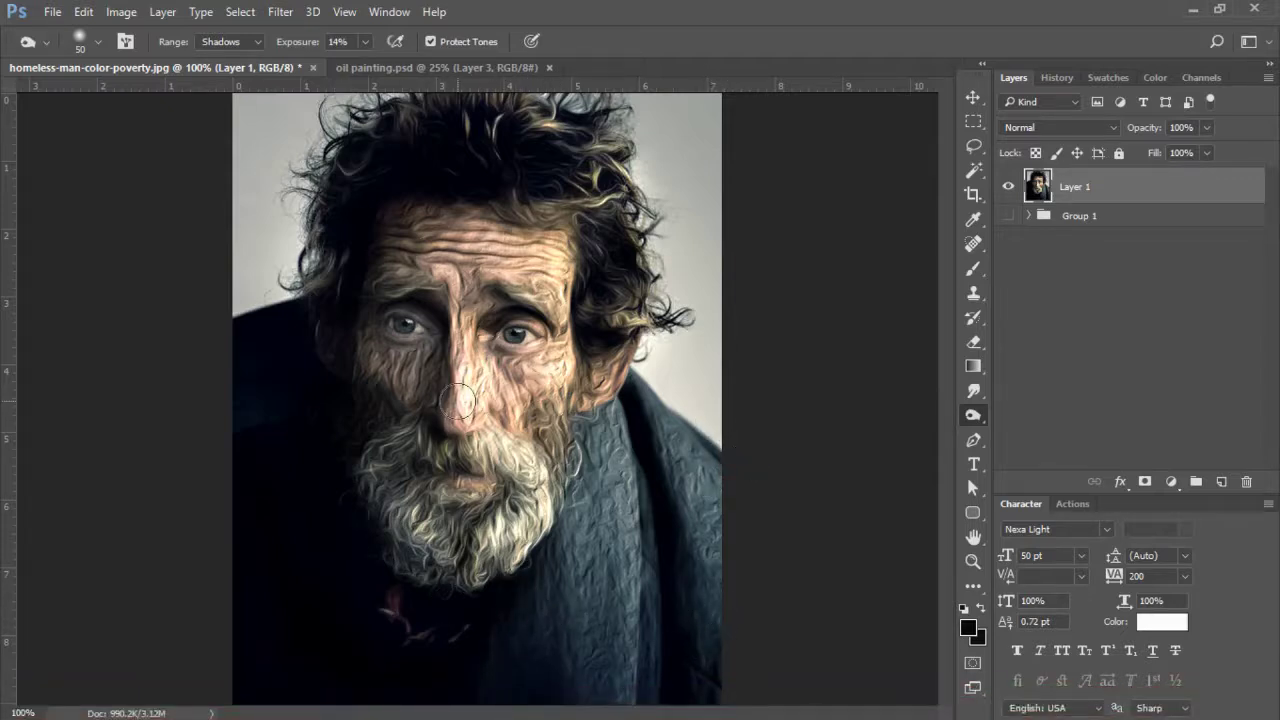
pyautogui.hotkey('ctrl', '-')
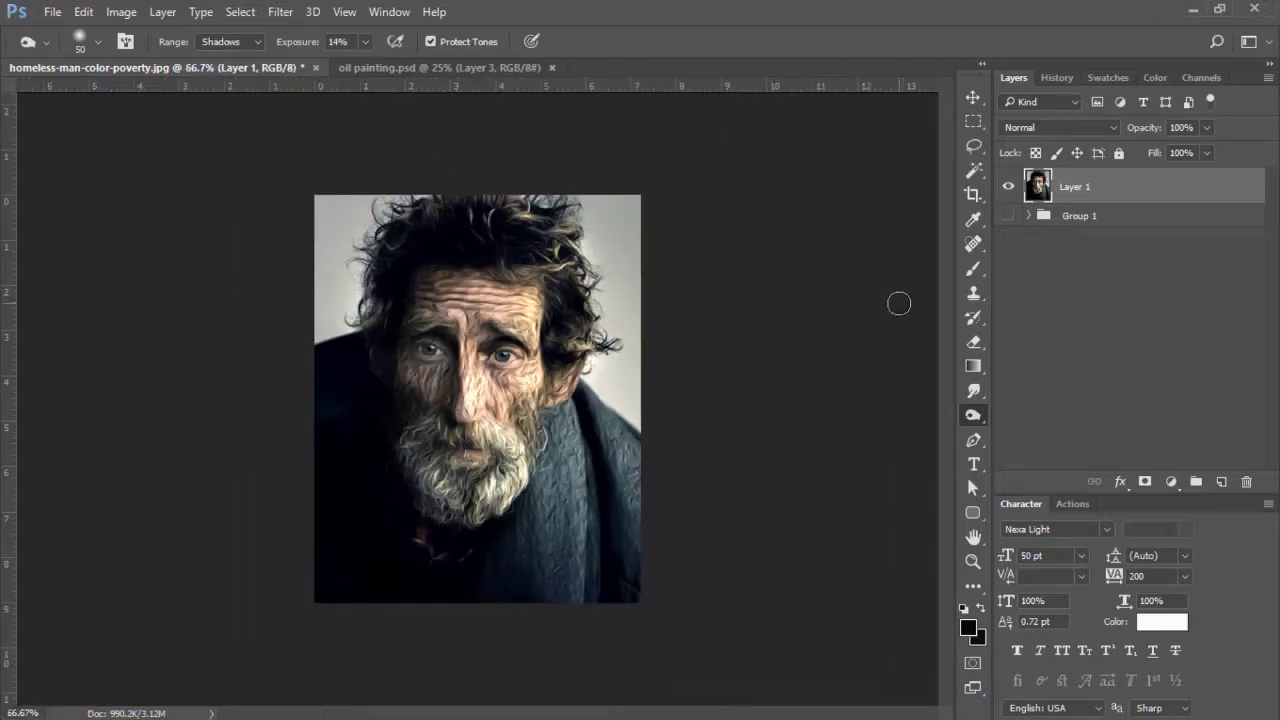